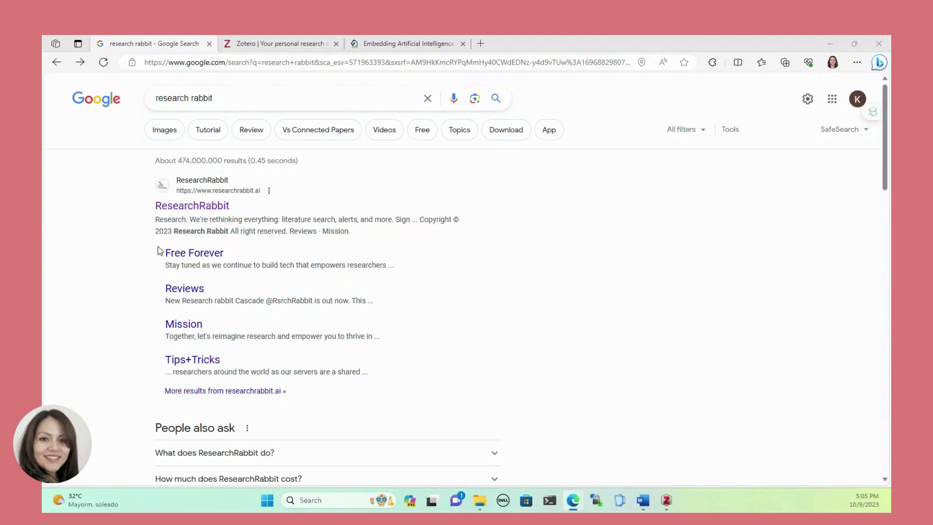
Open researchrabbit.ai from the Google results for 'research rabbit'
click(208, 208)
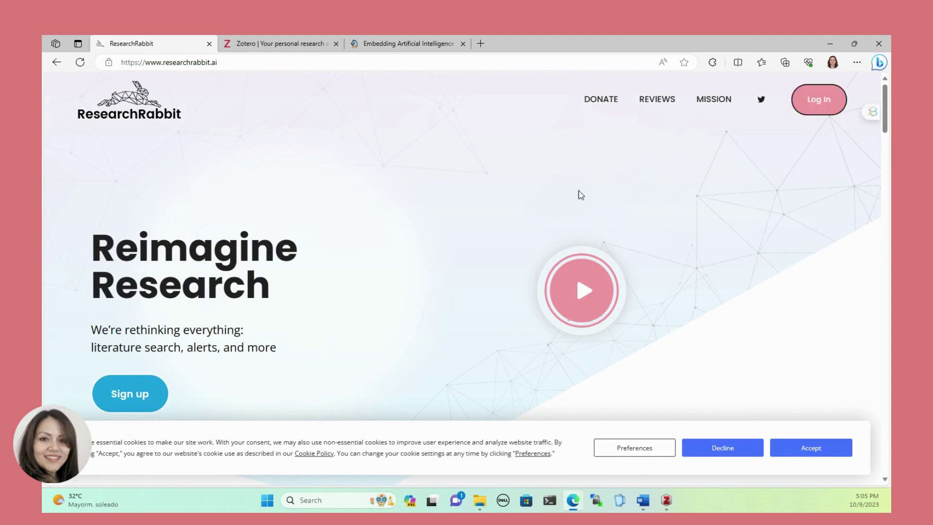
Log in, create a collection named 'AI and research', and open it
click(813, 108)
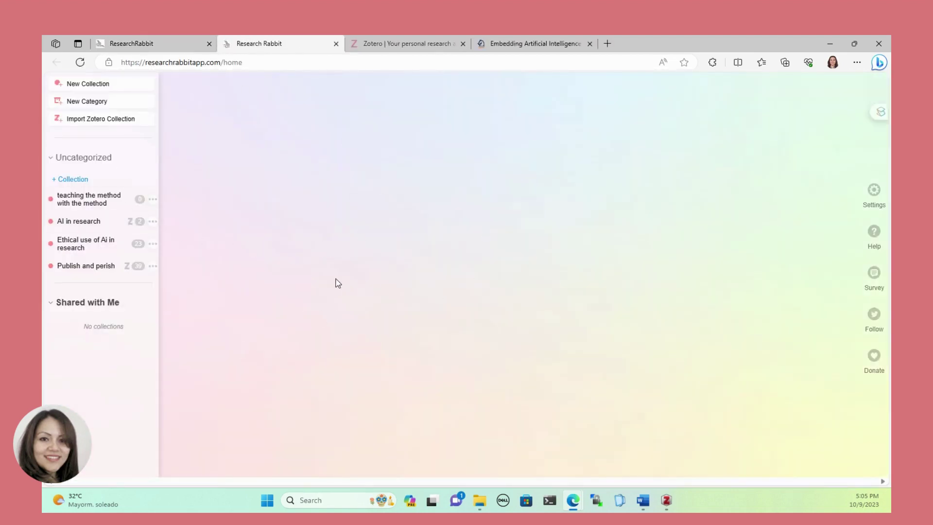
click(89, 84)
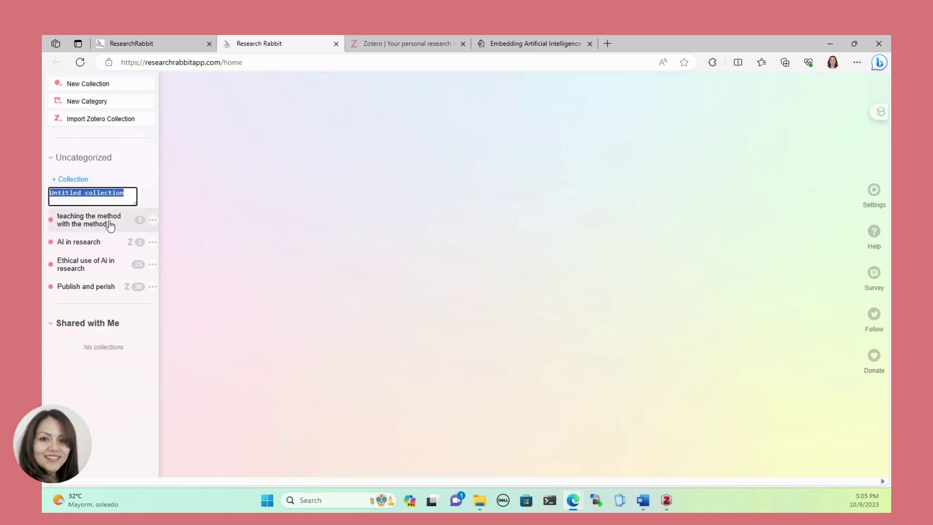
key(BackSpace)
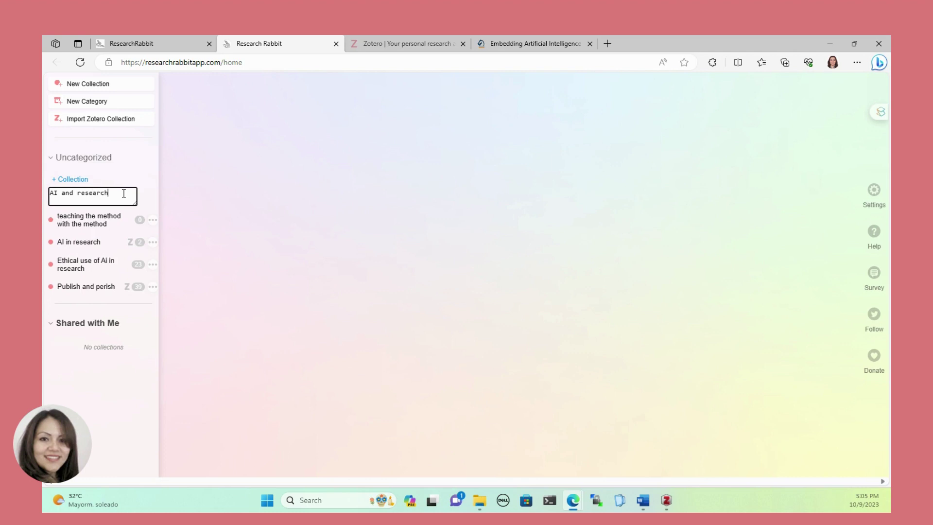
key(Return)
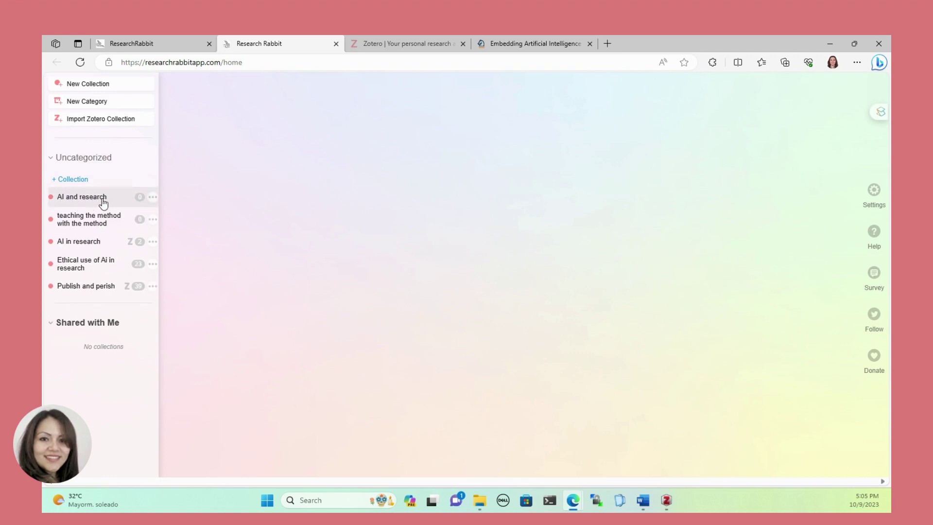
click(103, 200)
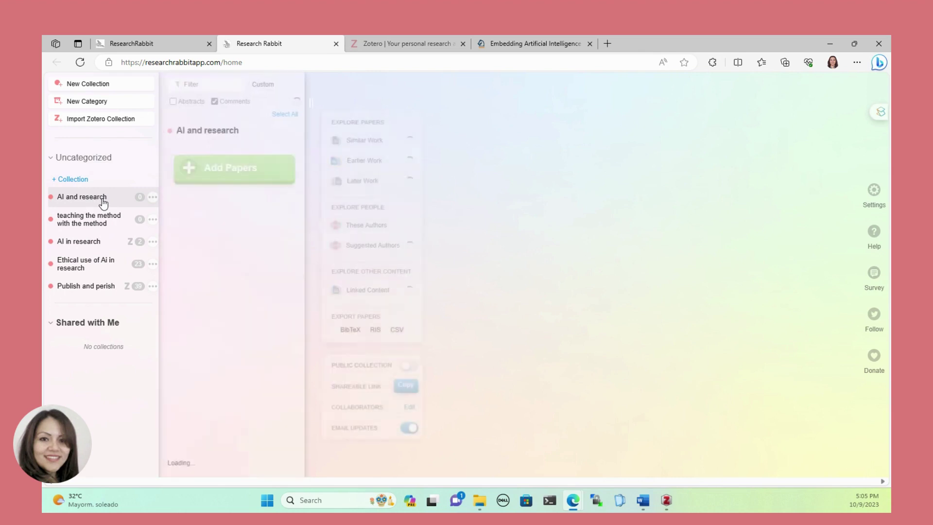
Search Add Papers for 'AI and research' to list Semantic Scholar results
click(212, 171)
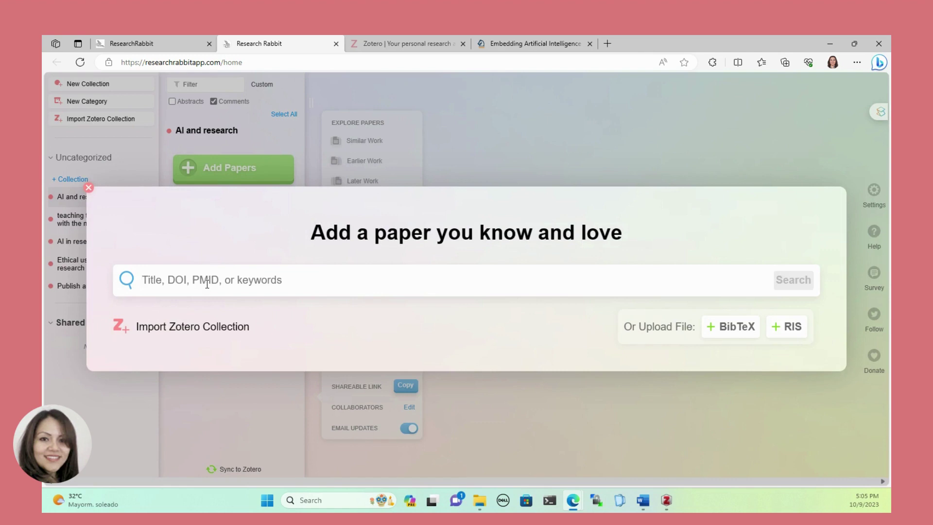
text(Ai)
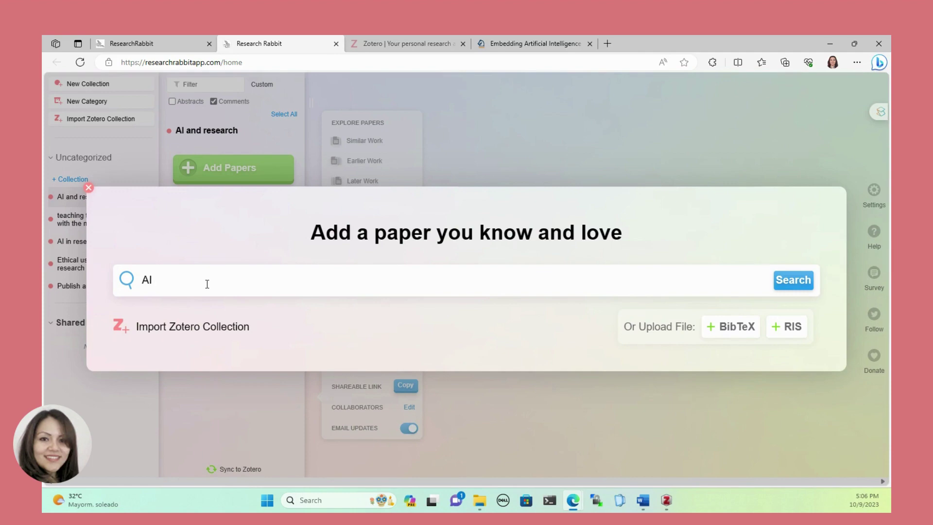
text(and research)
key(Return)
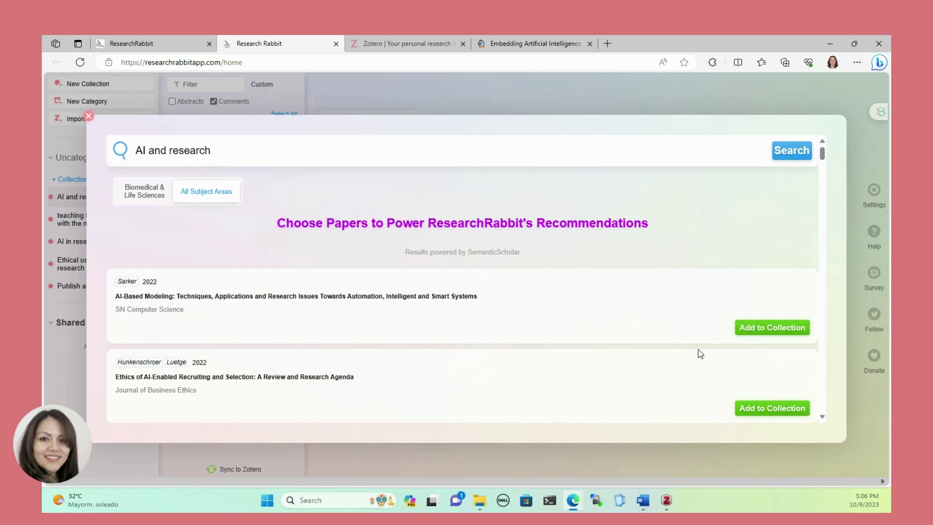
Add the papers on explaining AI to end users and responsible urban innovation AI
scroll(662, 337, down, 1)
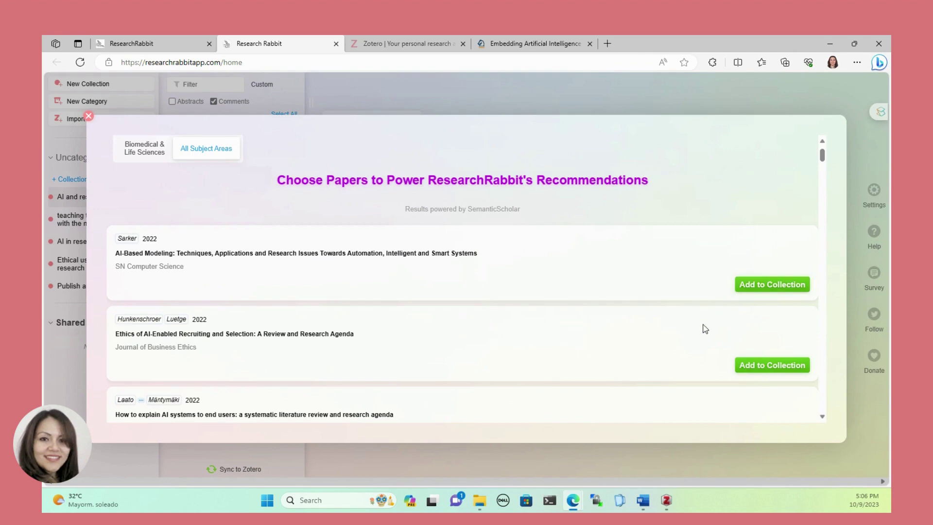
scroll(700, 328, down, 1)
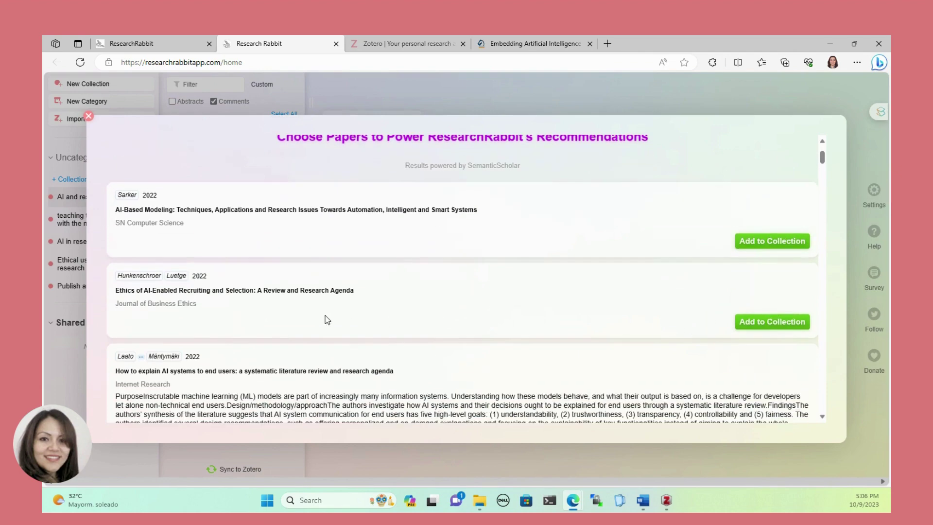
scroll(325, 317, down, 1)
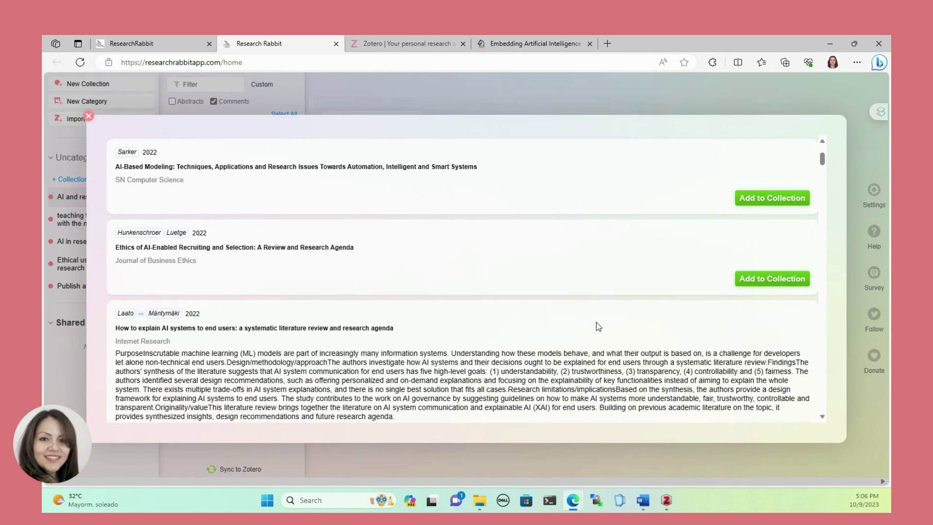
scroll(596, 322, down, 1)
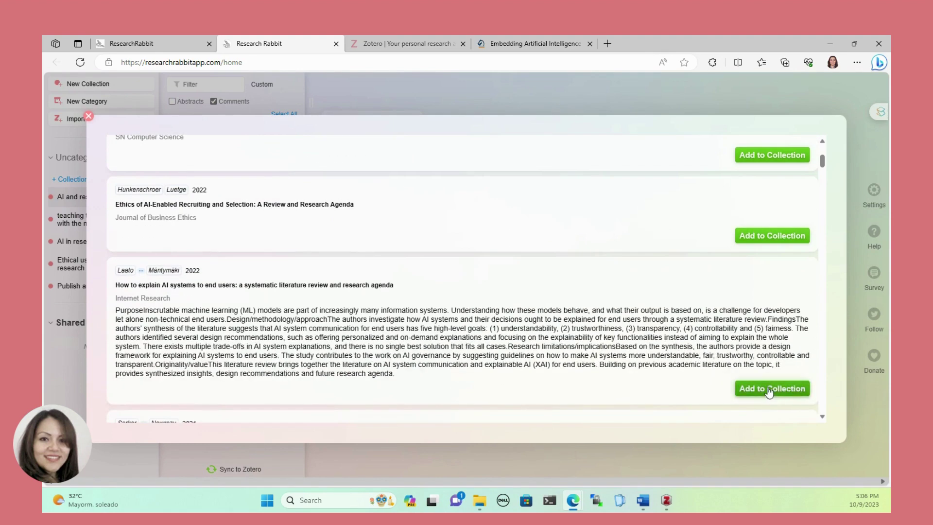
click(769, 391)
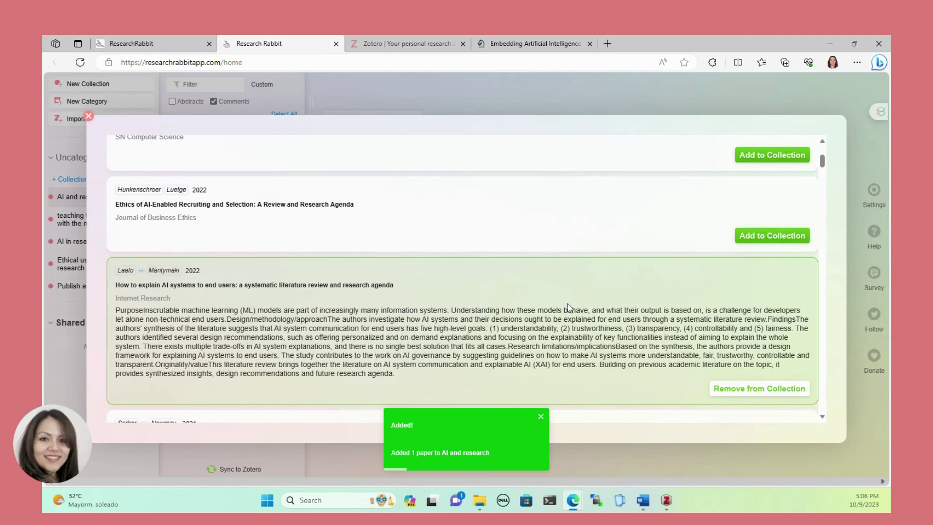
scroll(568, 306, down, 5)
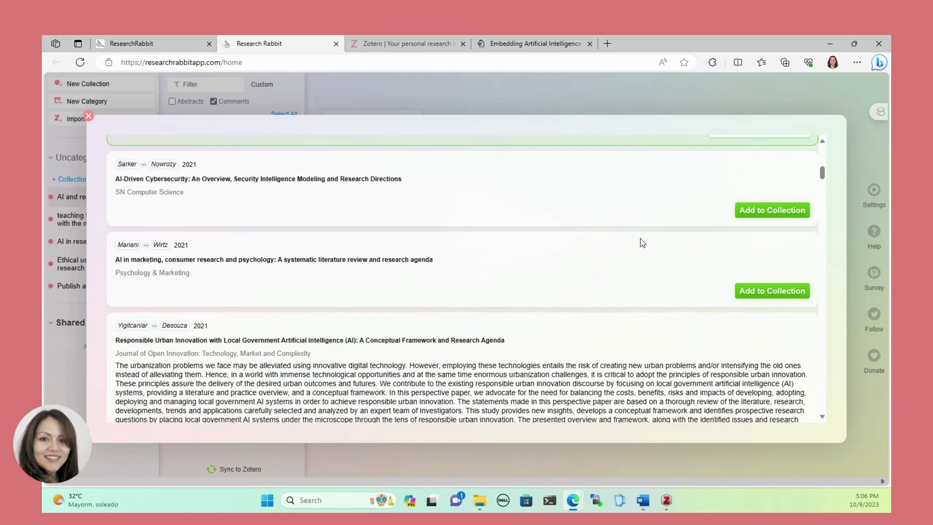
scroll(699, 354, down, 2)
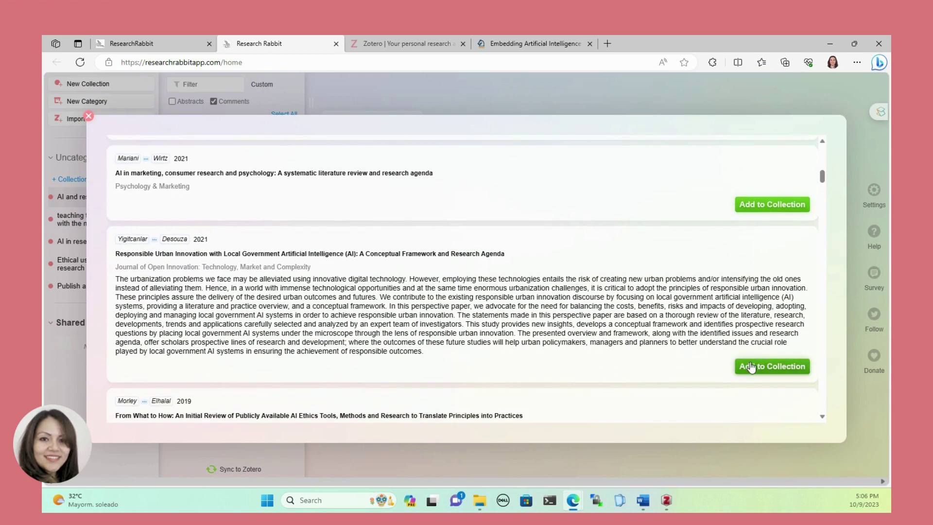
click(751, 366)
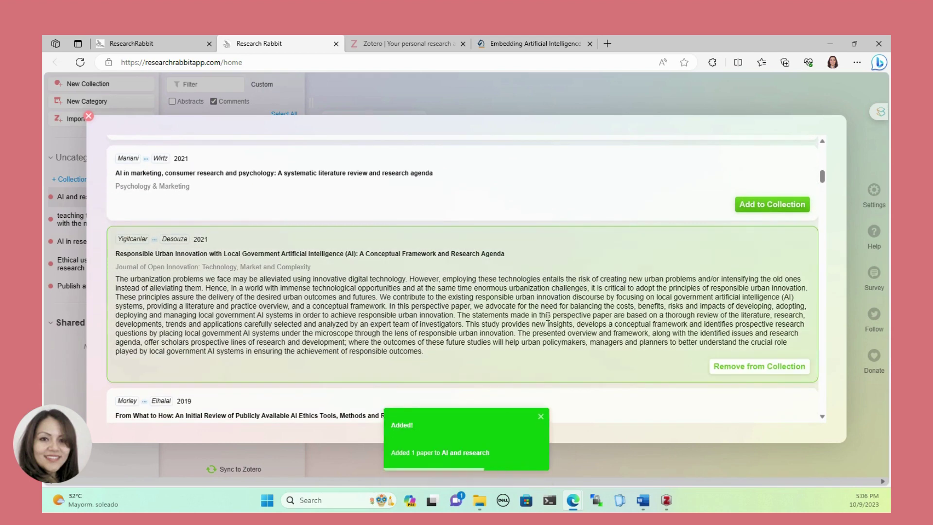
Add the AI ethics tools review and the 2020 zero-touch network management paper
scroll(547, 316, down, 2)
scroll(548, 316, down, 2)
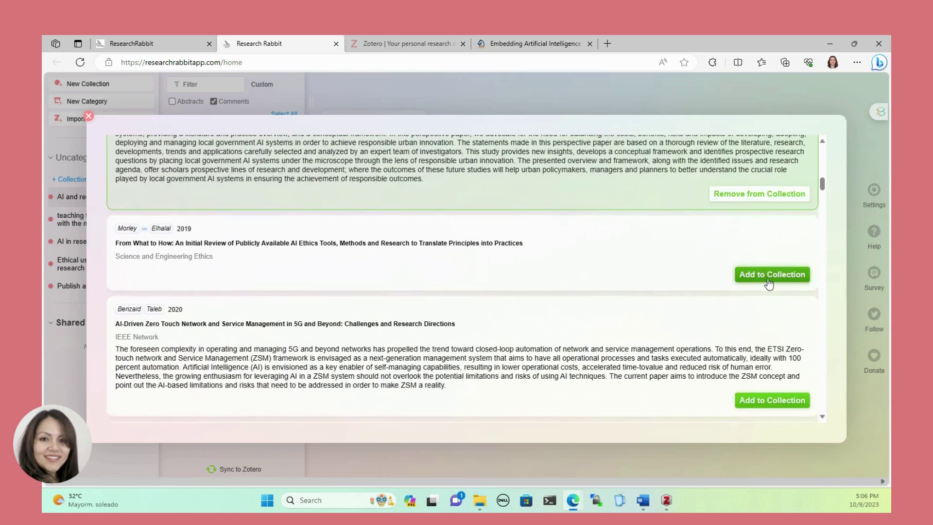
click(768, 281)
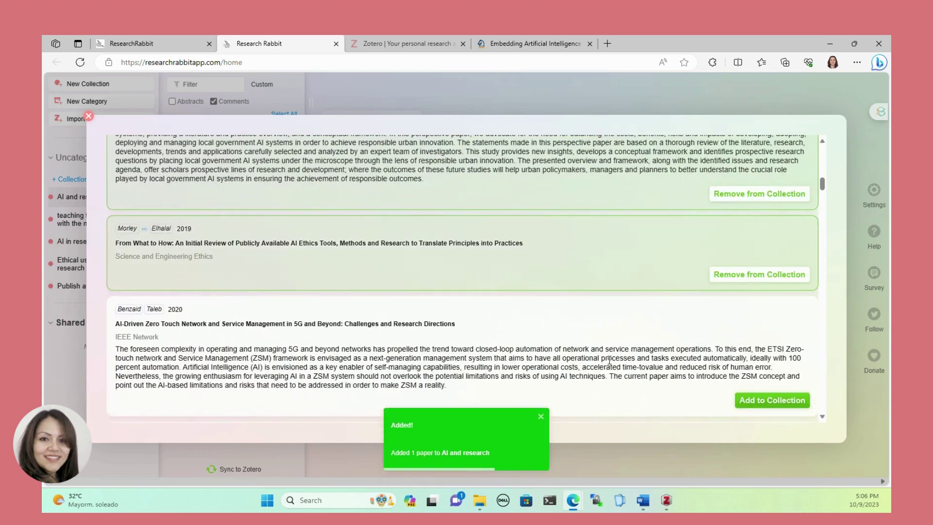
scroll(638, 364, down, 1)
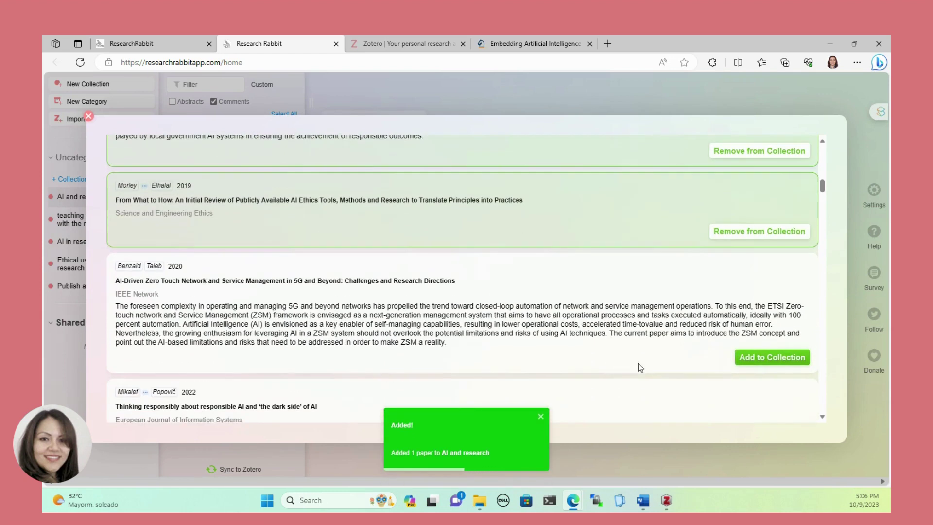
click(760, 365)
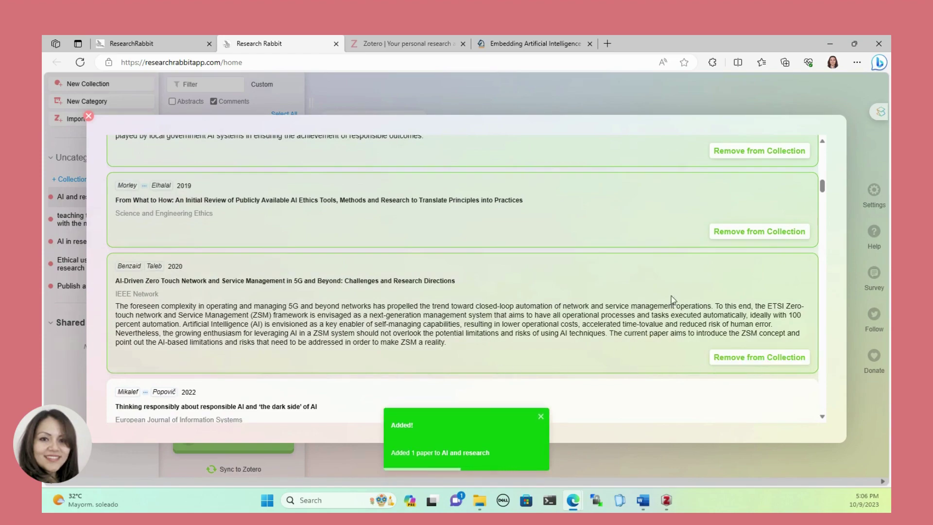
scroll(703, 298, down, 10)
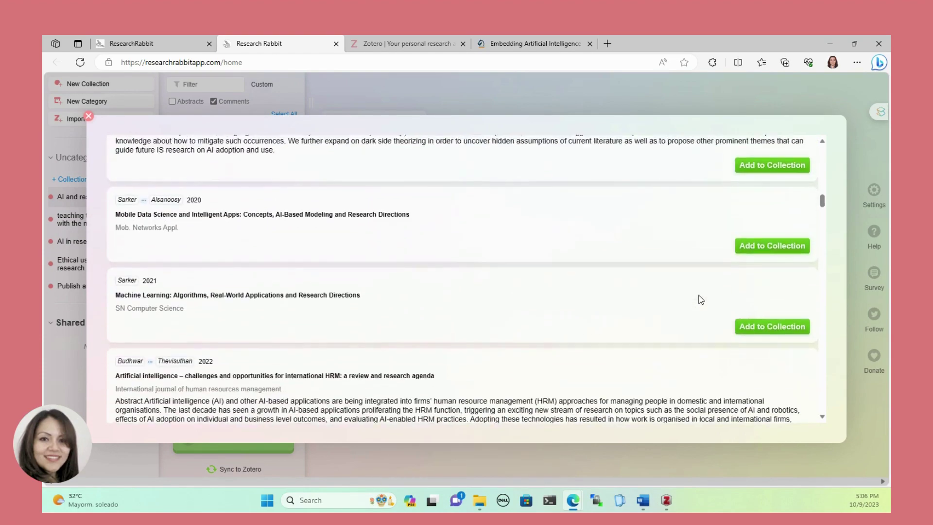
scroll(698, 301, down, 8)
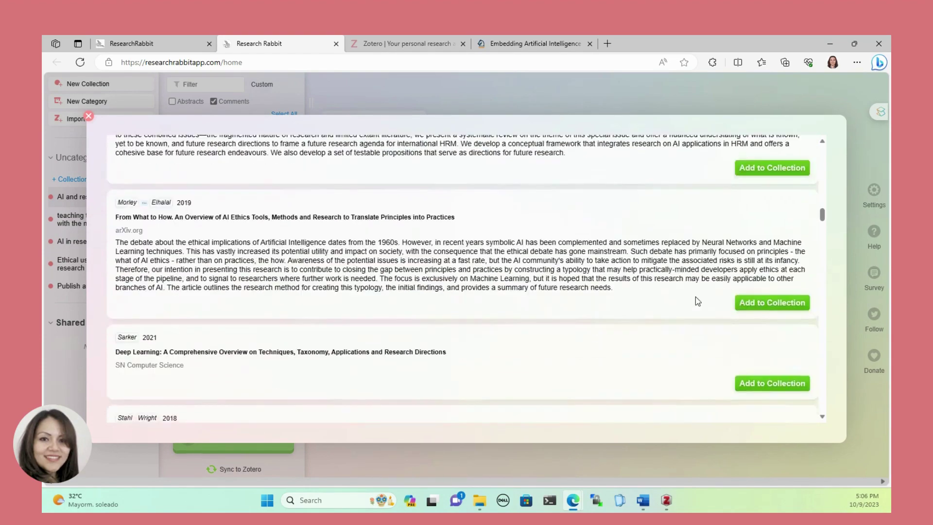
scroll(689, 307, down, 2)
scroll(666, 319, up, 15)
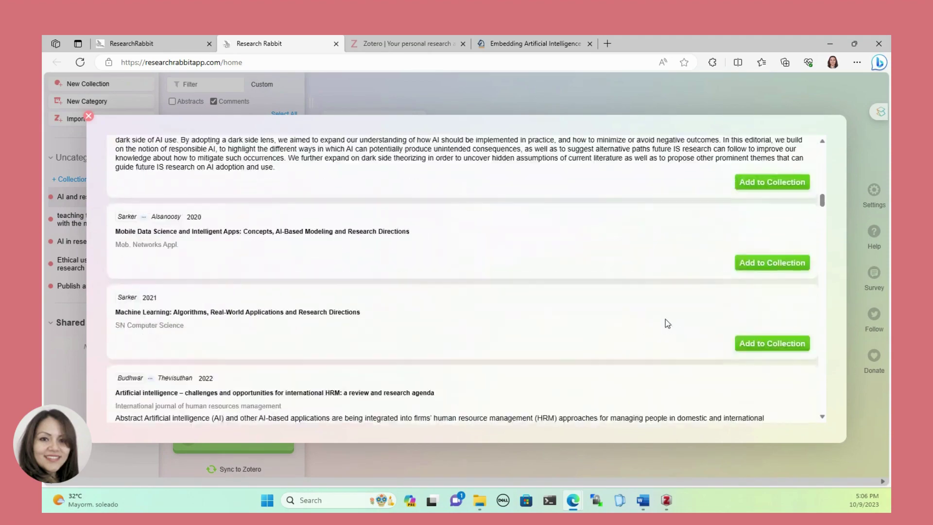
scroll(665, 322, up, 18)
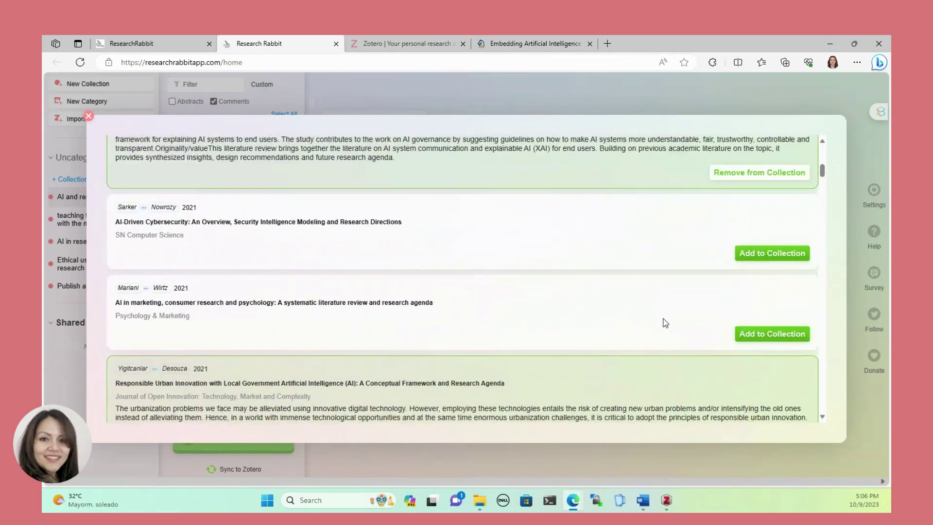
scroll(666, 322, up, 2)
scroll(643, 292, up, 4)
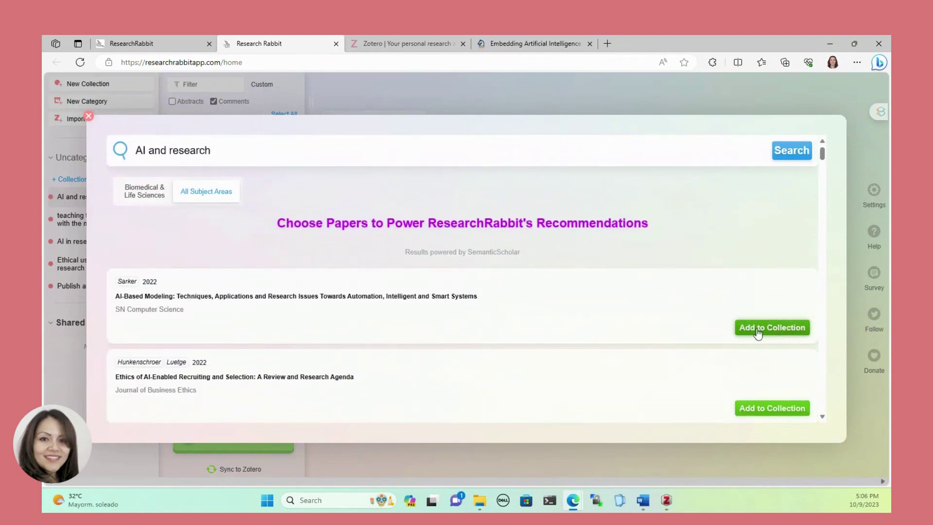
Close the paper search and scroll through the collection's four papers
click(88, 117)
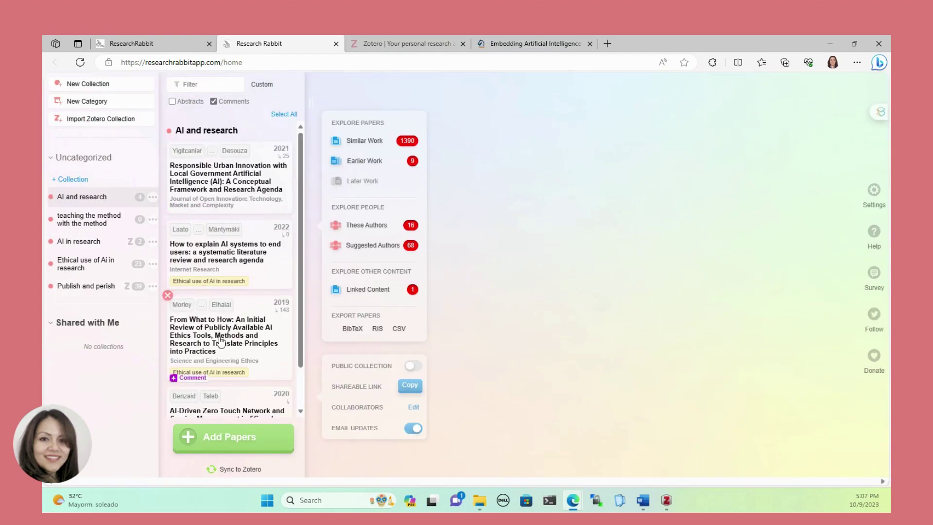
scroll(225, 265, down, 1)
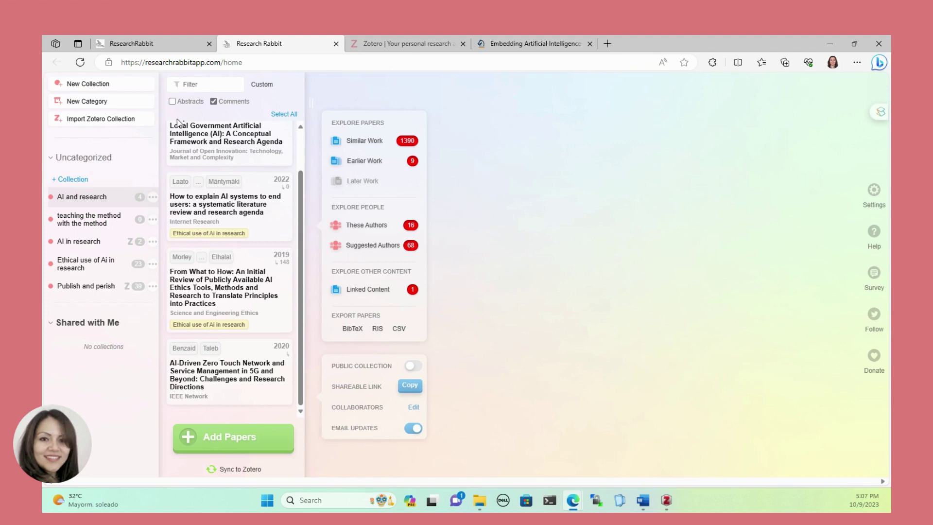
click(401, 47)
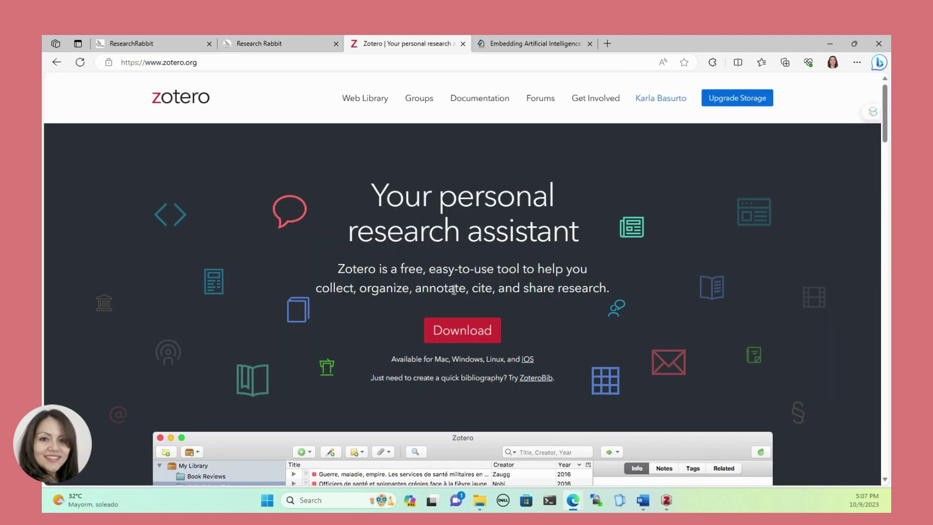
scroll(517, 325, down, 2)
scroll(499, 299, down, 3)
scroll(473, 315, up, 5)
mouse_move(273, 45)
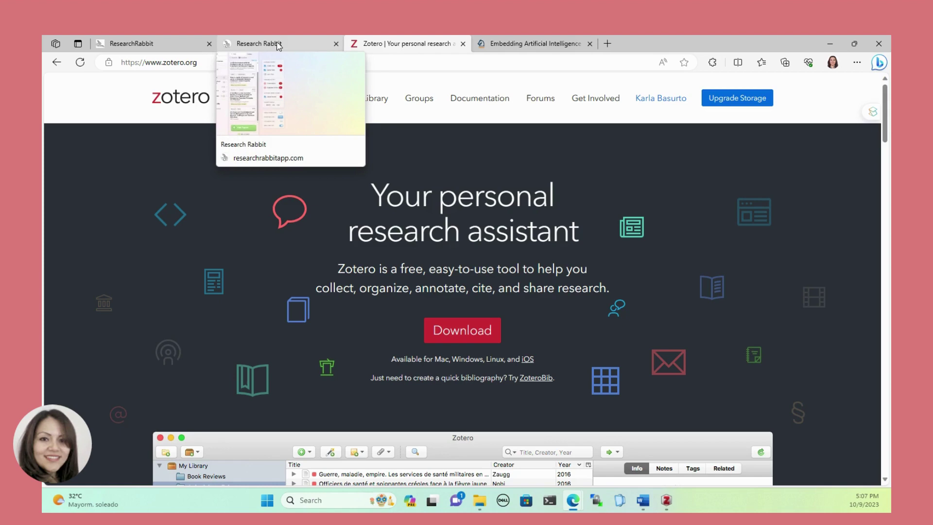
click(279, 47)
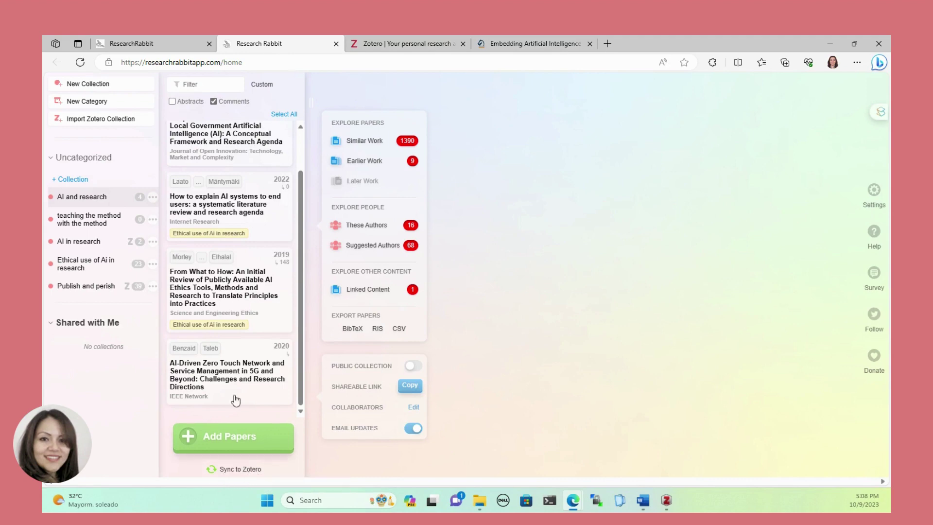
Open the Yigitcanlar urban innovation paper's abstract and download JOItmC-07-00071-v2.pdf
mouse_move(247, 268)
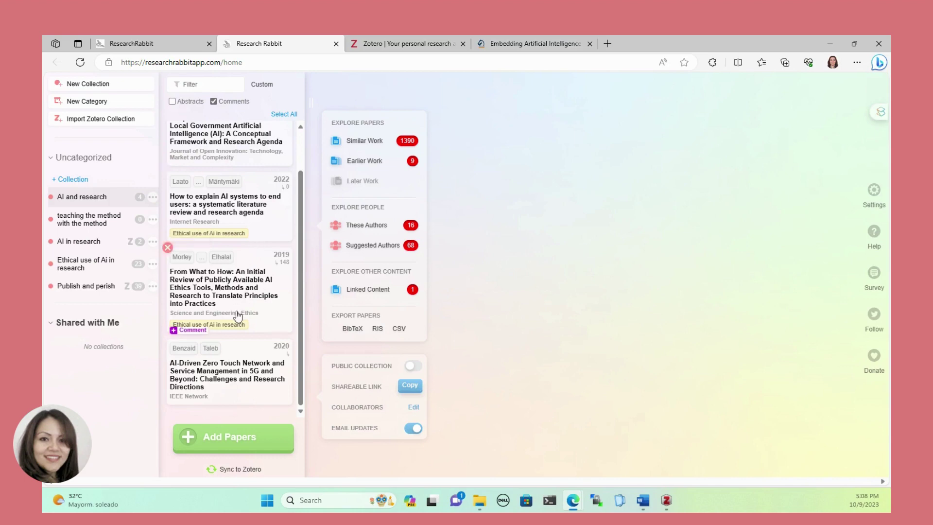
scroll(236, 306, up, 2)
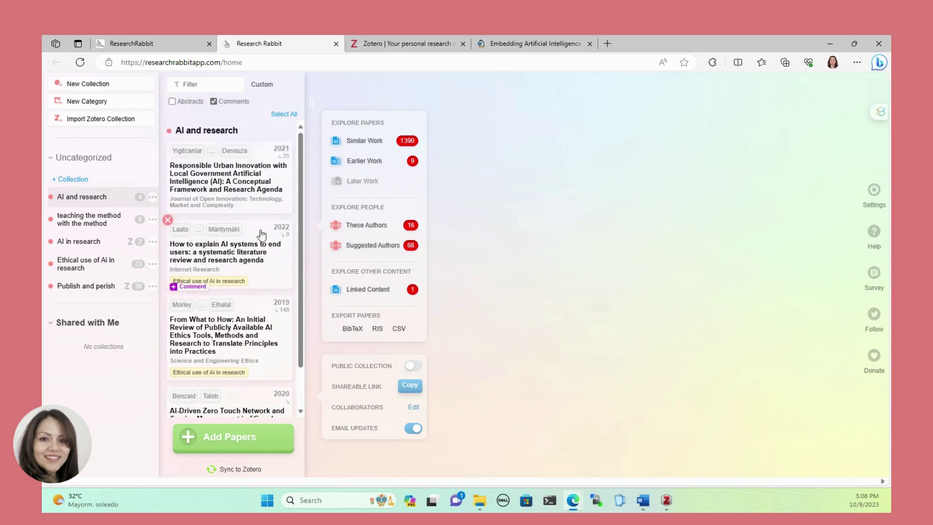
click(238, 186)
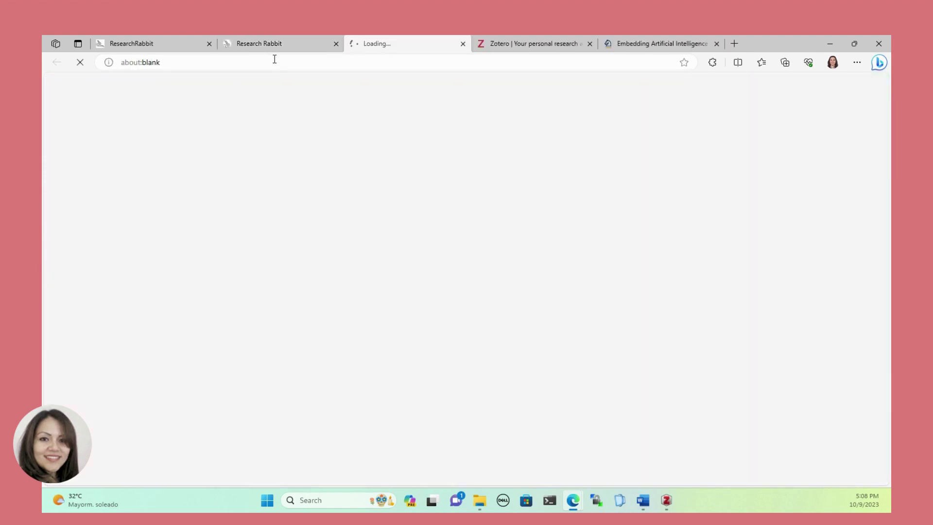
mouse_move(276, 43)
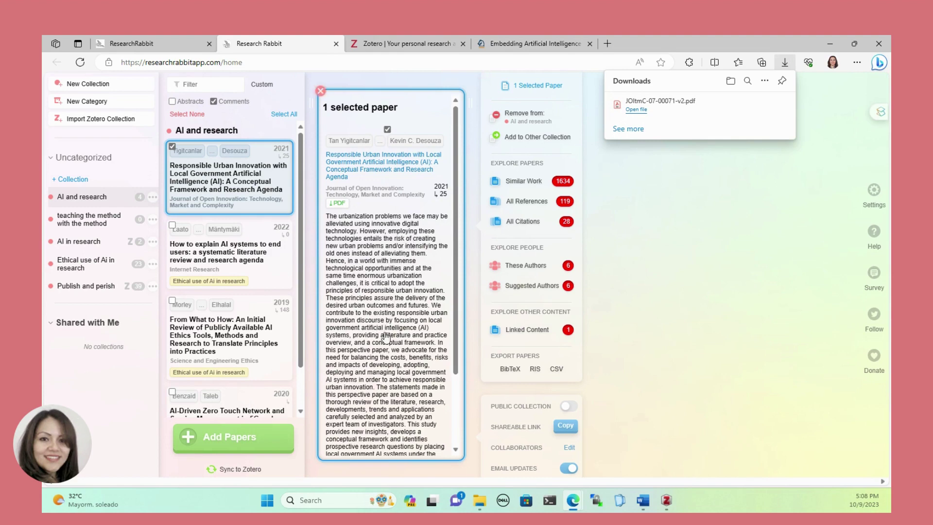
scroll(386, 336, down, 1)
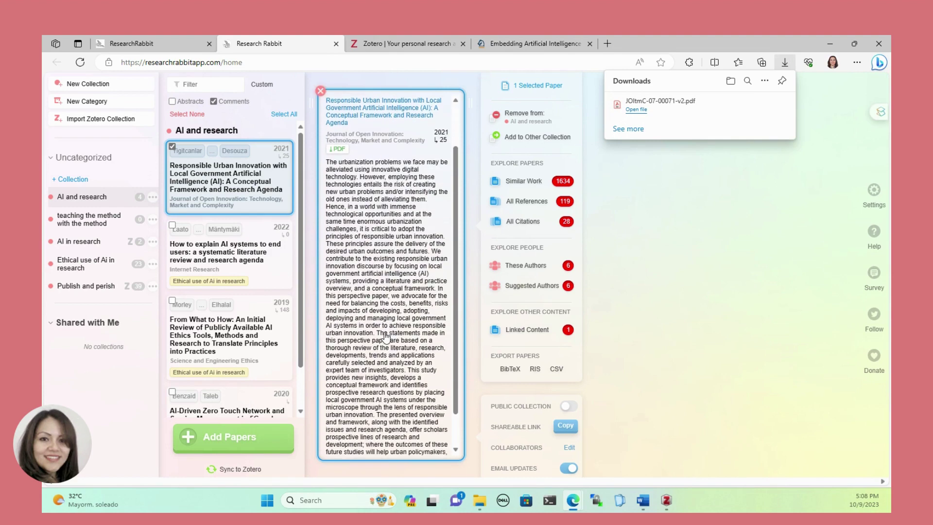
Explore the urban innovation paper's 1634 similar works and its authors' papers
click(547, 186)
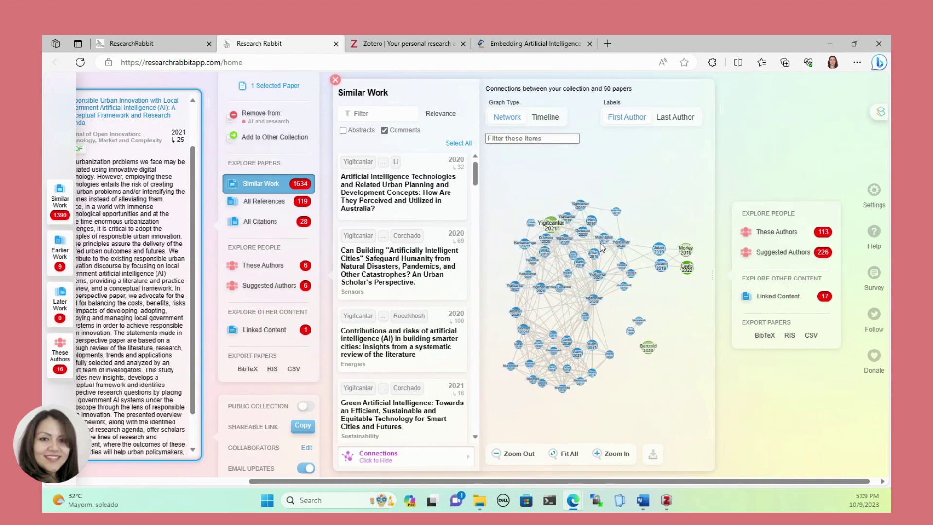
click(269, 270)
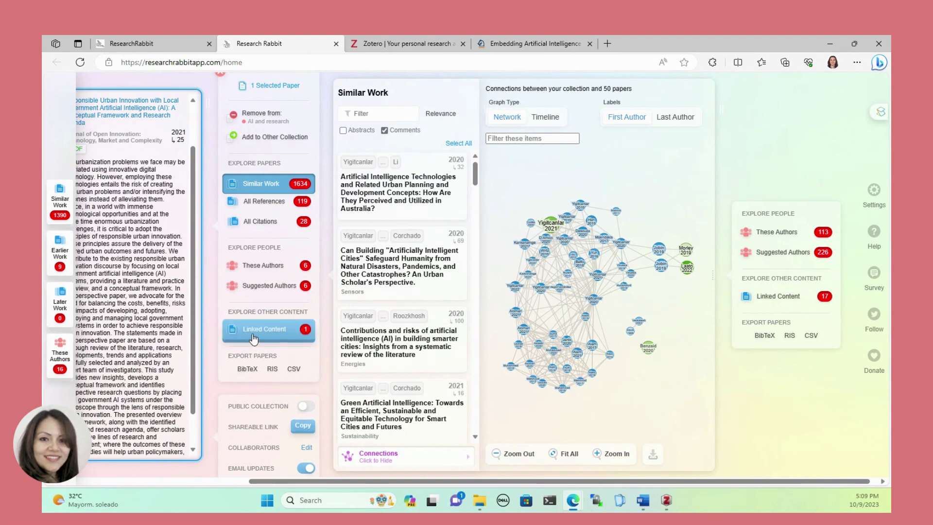
List the urban innovation paper's 119 references with their network graph
click(272, 207)
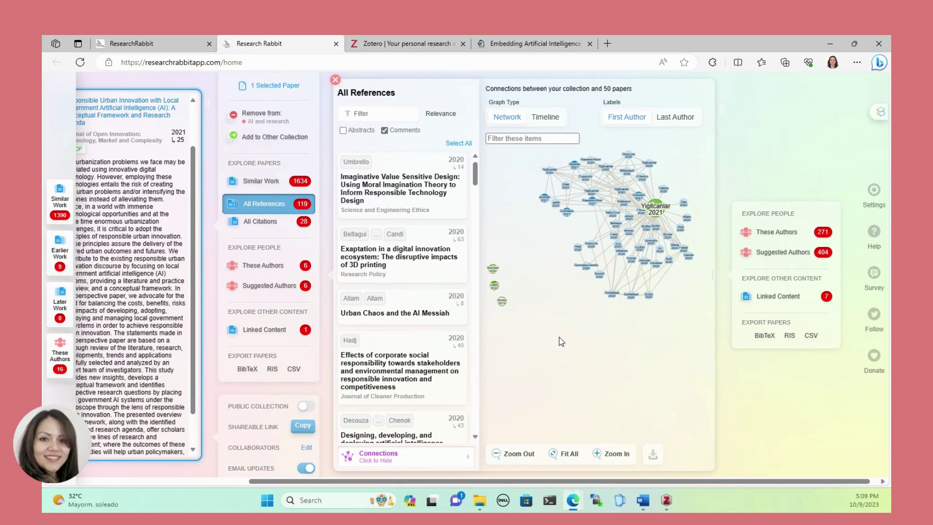
Sync the collection to Zotero under the name 'AI and Research'
drag(378, 480, 164, 484)
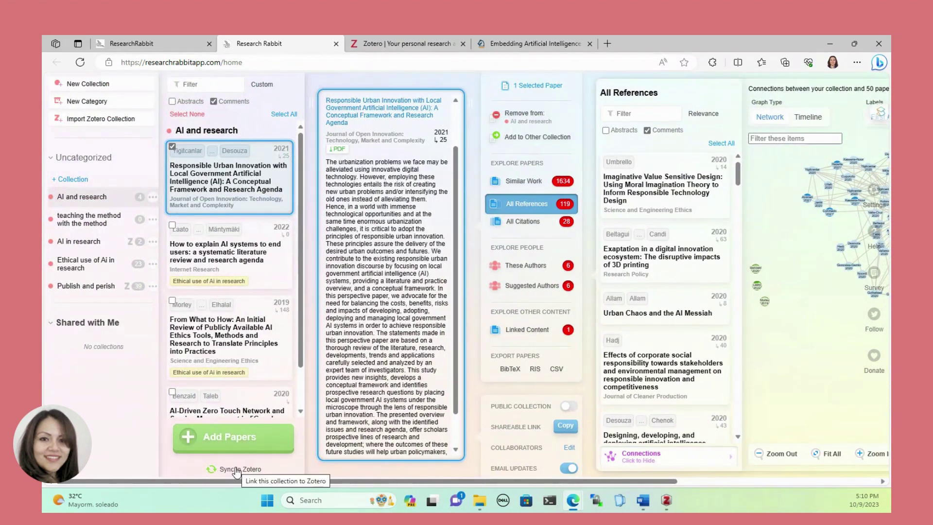
click(236, 469)
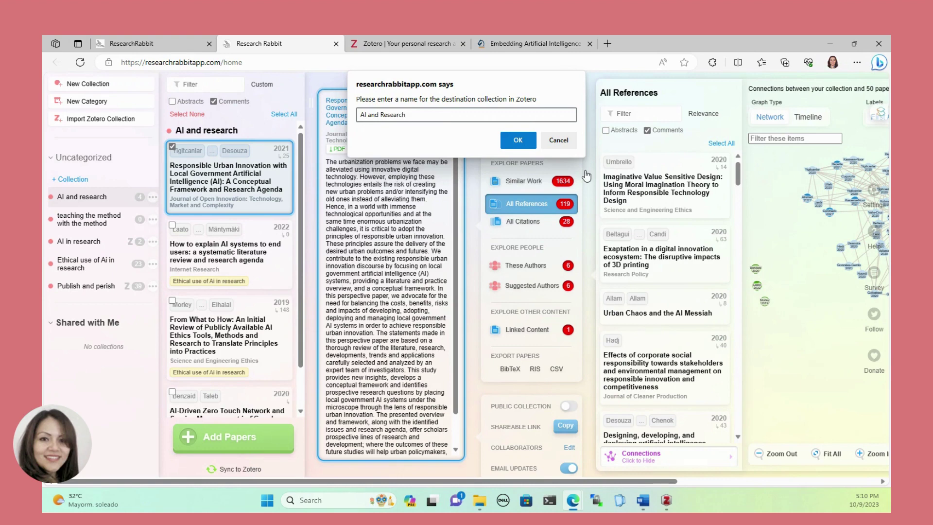
click(516, 141)
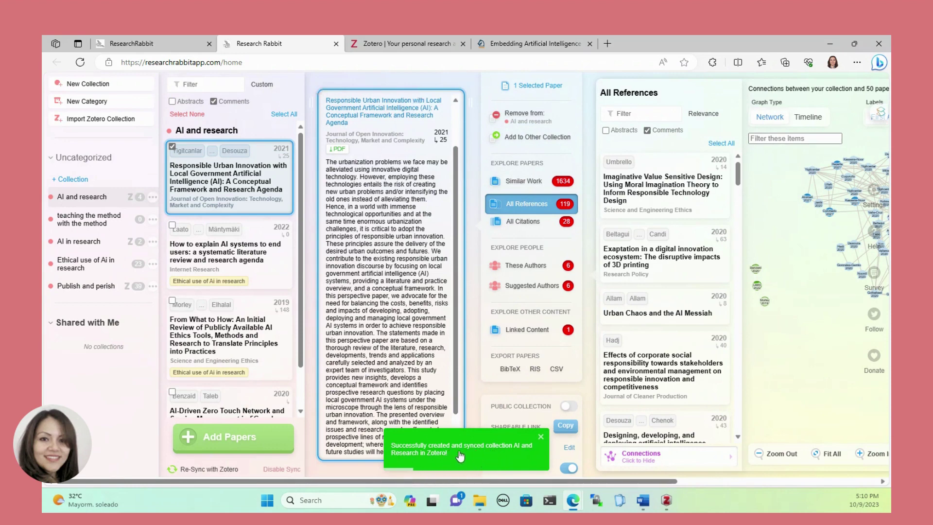
Maximize Zotero, sync the library, and open the AI and Research collection
click(666, 501)
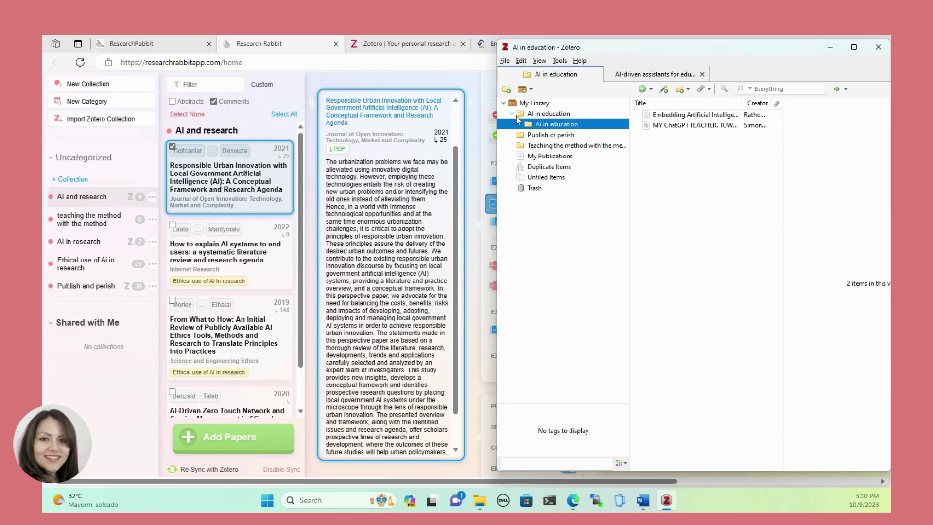
drag(750, 43, 658, 68)
double_click(729, 68)
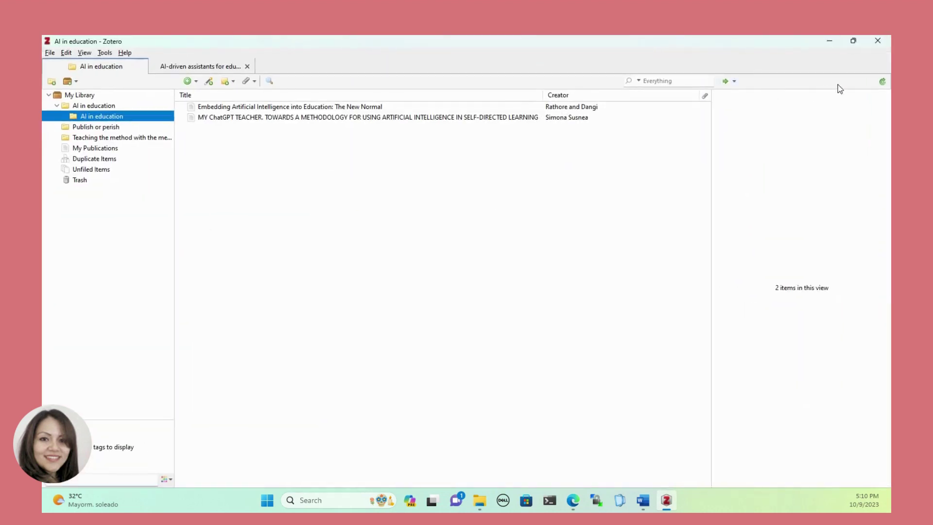
click(882, 82)
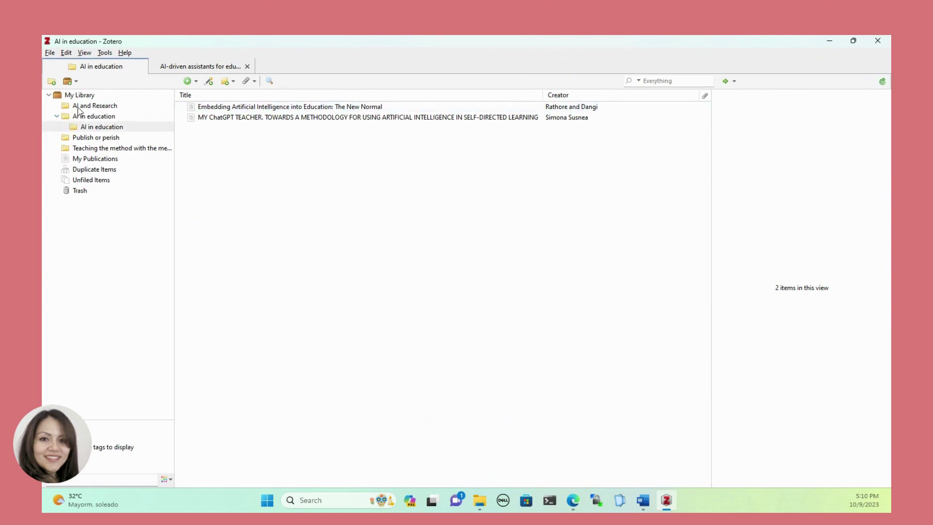
click(77, 107)
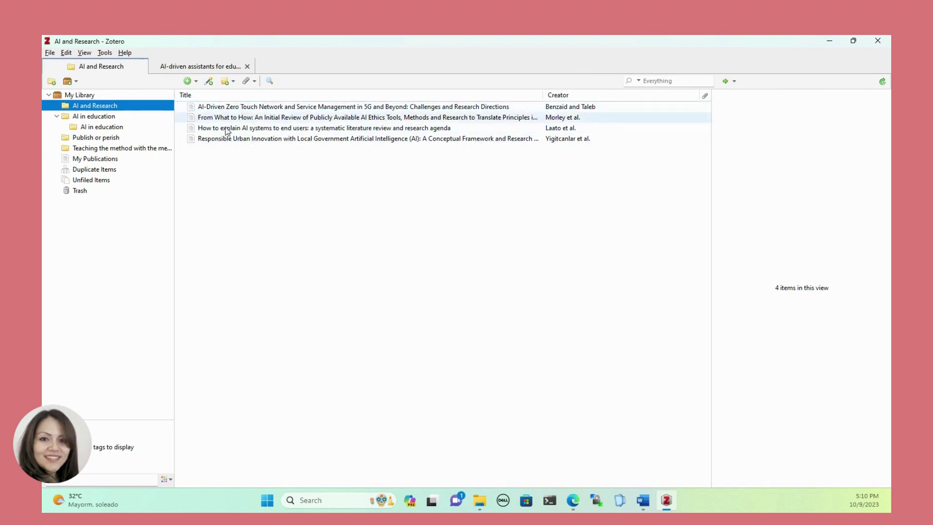
Open the AI-Driven Zero Touch Network paper (document 8994961) on IEEE Xplore and skim its text
double_click(353, 107)
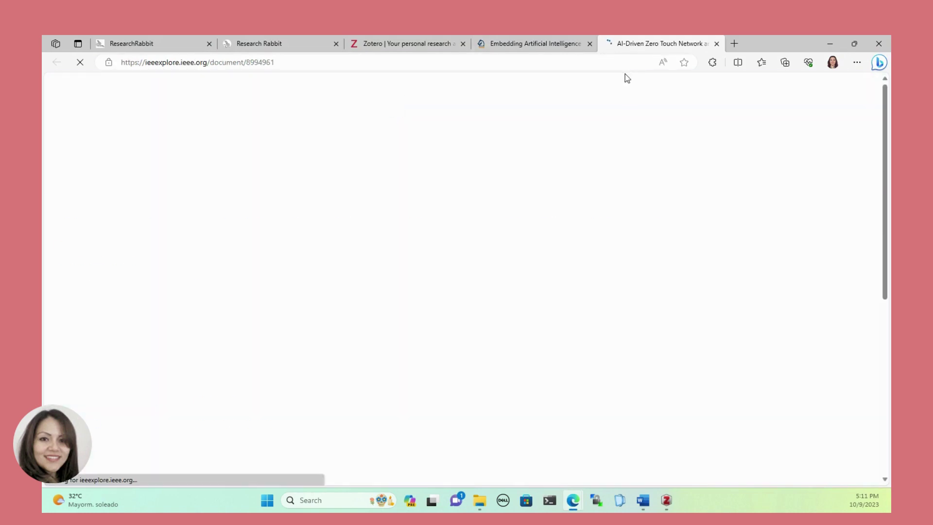
scroll(304, 292, down, 3)
scroll(303, 293, down, 5)
scroll(272, 219, up, 6)
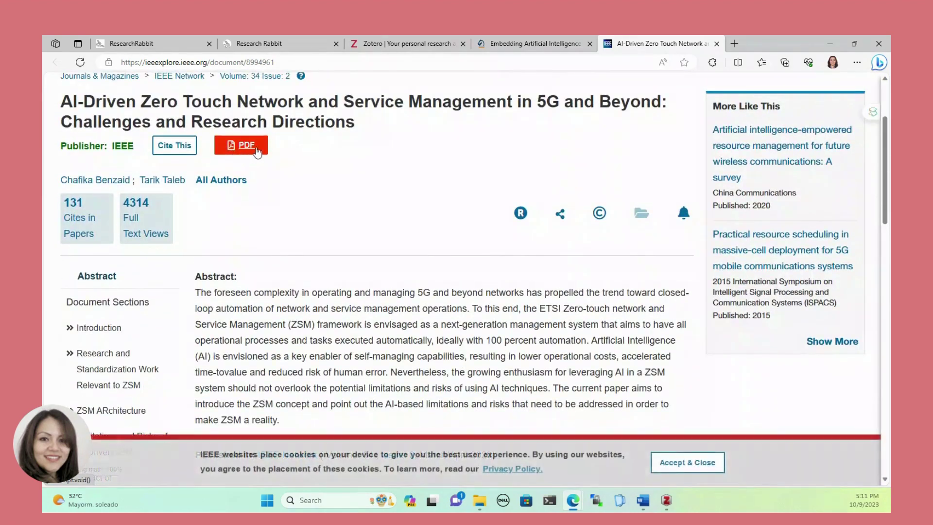
Review the From What to How item's abstract in Zotero, then return to the Word document
click(666, 508)
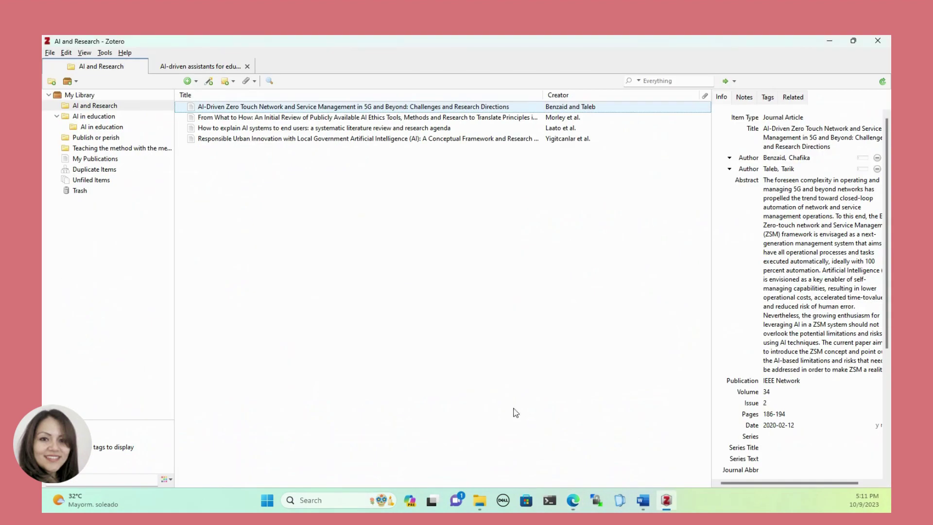
click(225, 118)
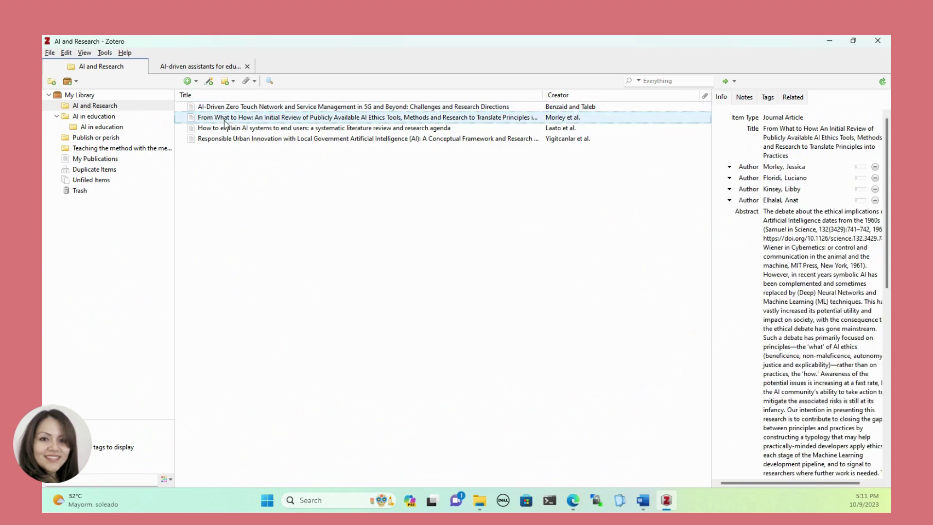
click(793, 262)
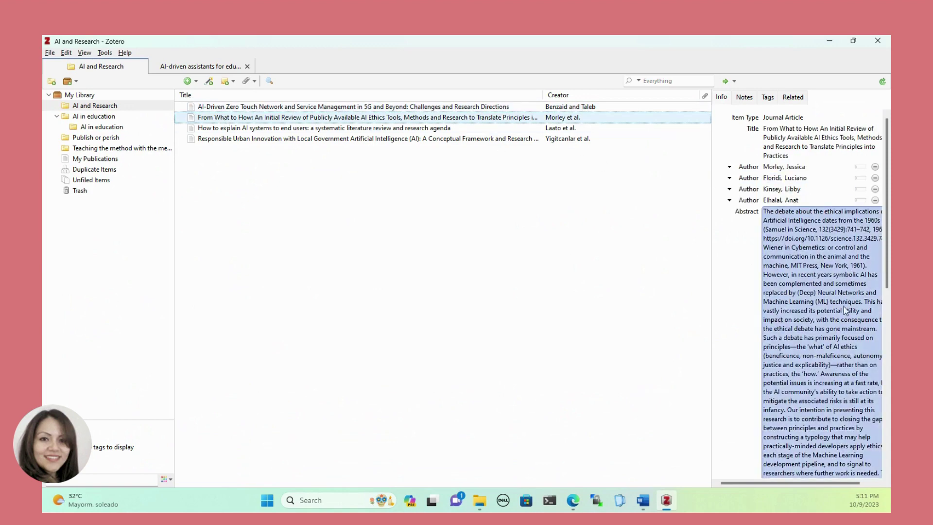
click(221, 148)
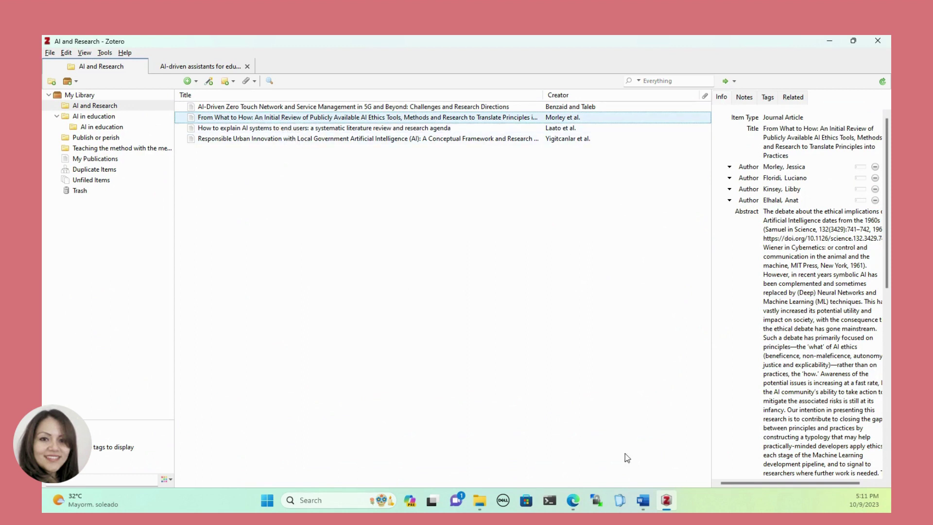
mouse_move(643, 501)
click(728, 469)
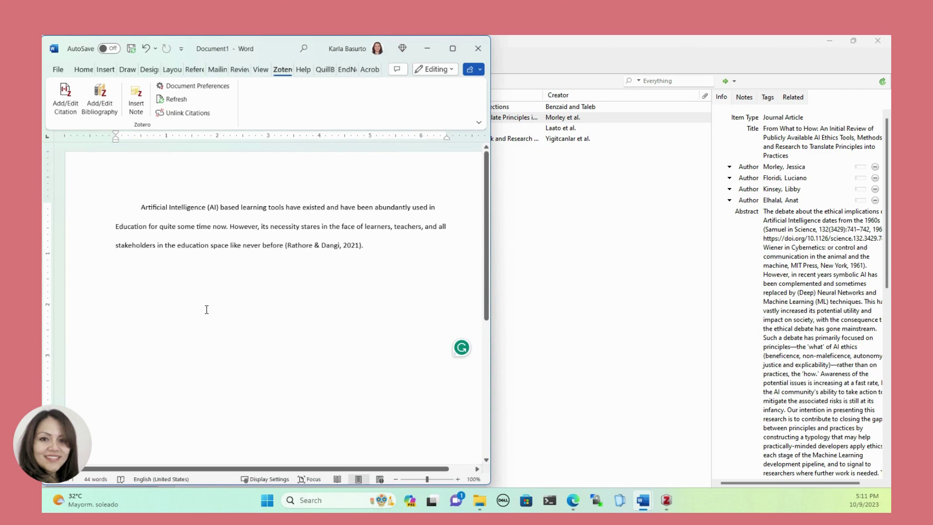
Type a new placeholder line of text in the Word document
text(Kjdfgho<ñzdifjbl)
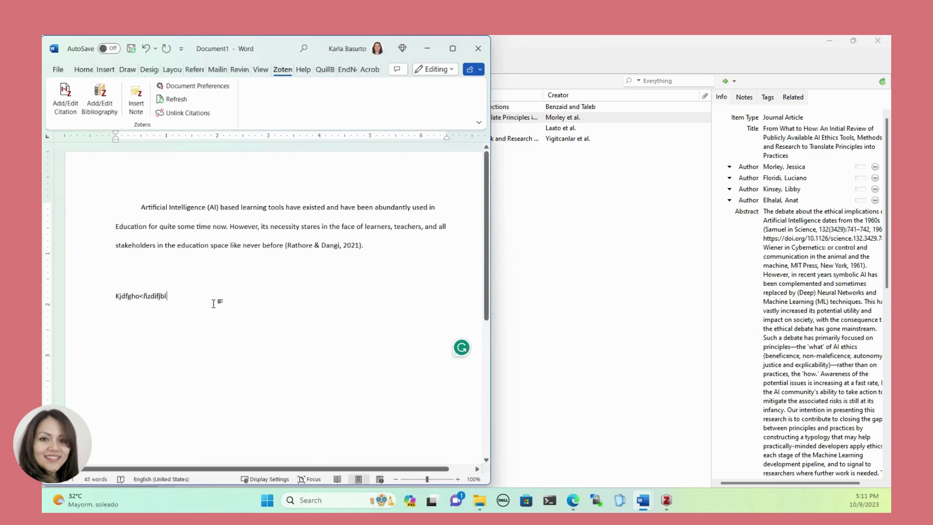
click(810, 166)
key(Escape)
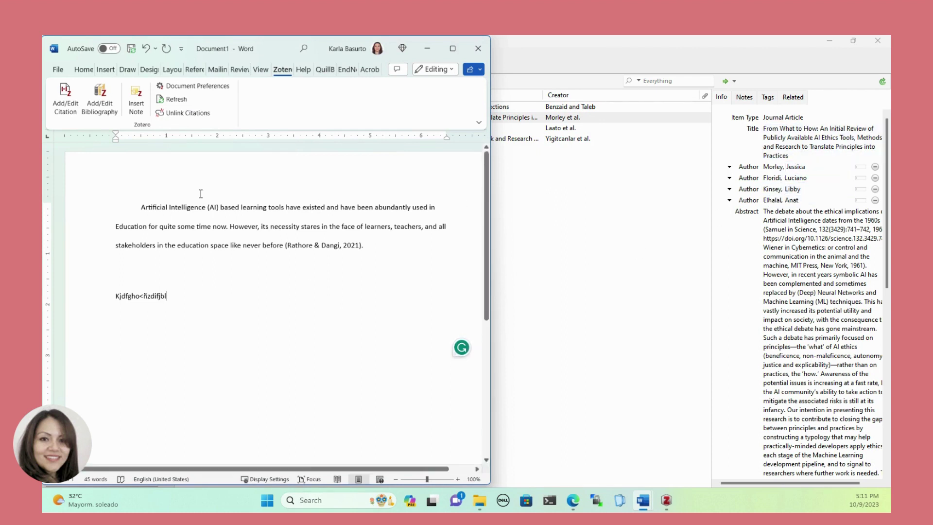
click(67, 114)
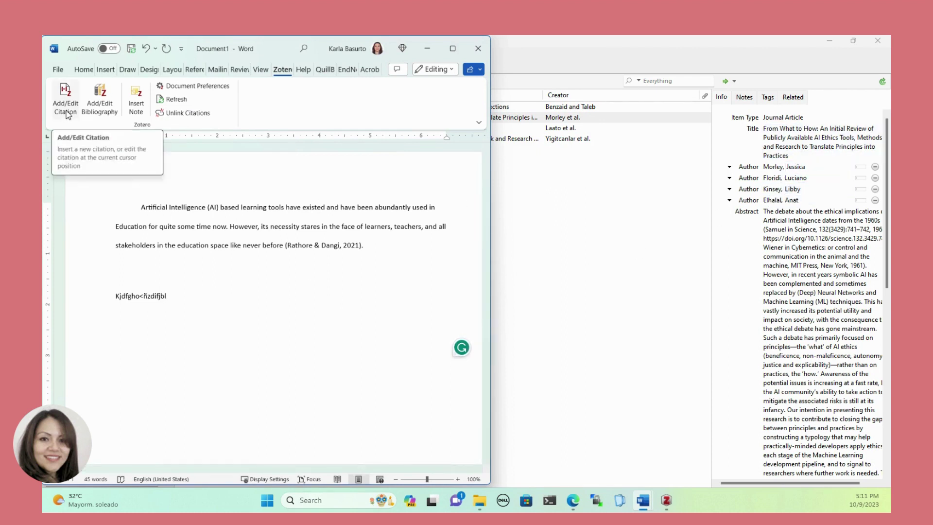
click(66, 110)
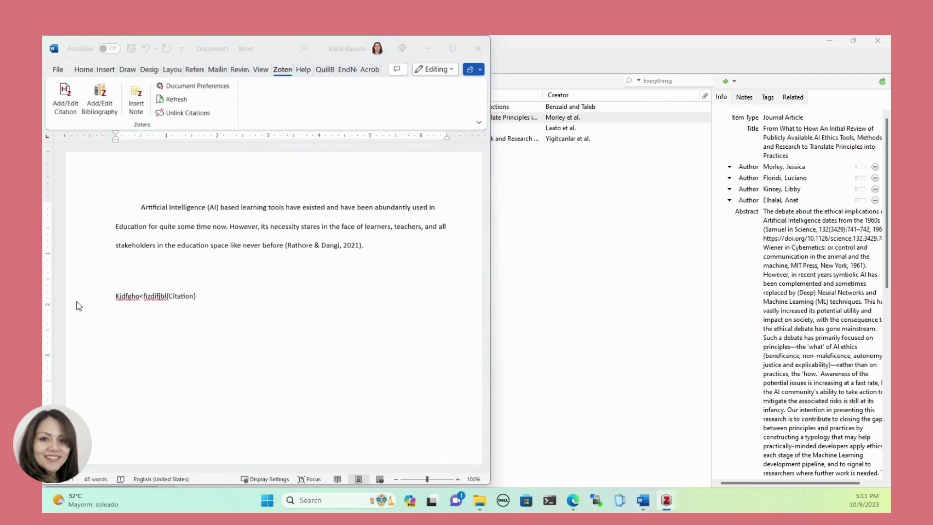
click(252, 312)
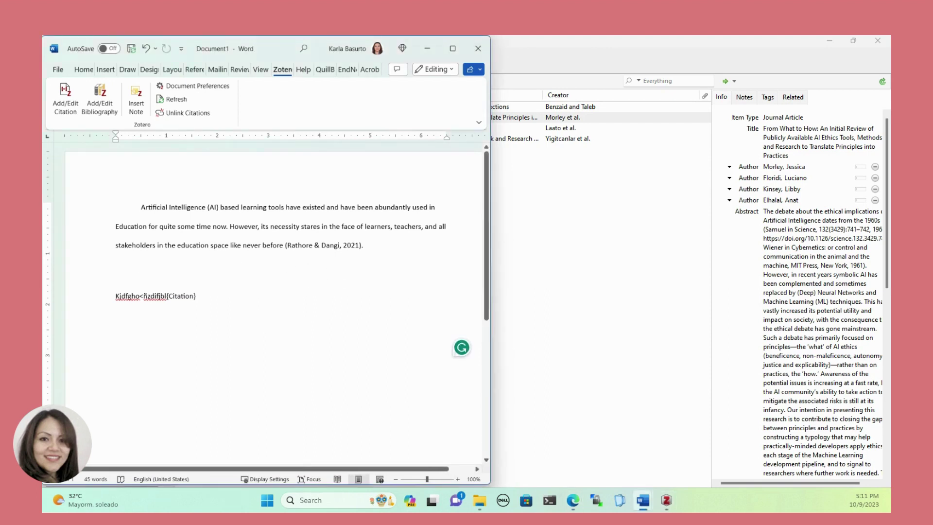
Insert a Zotero citation for the From What to How article by searching 'Morl' (Morley et al., 2020)
mouse_move(666, 500)
click(701, 450)
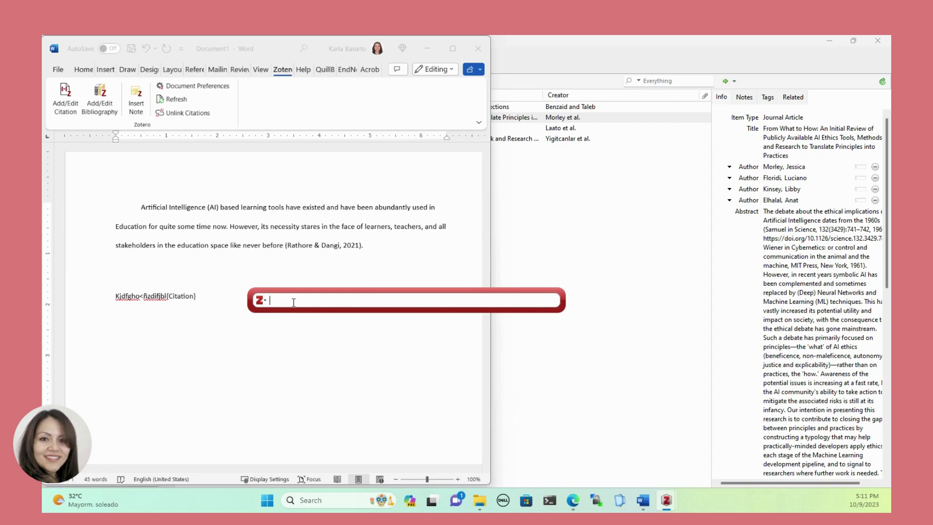
text(Mo)
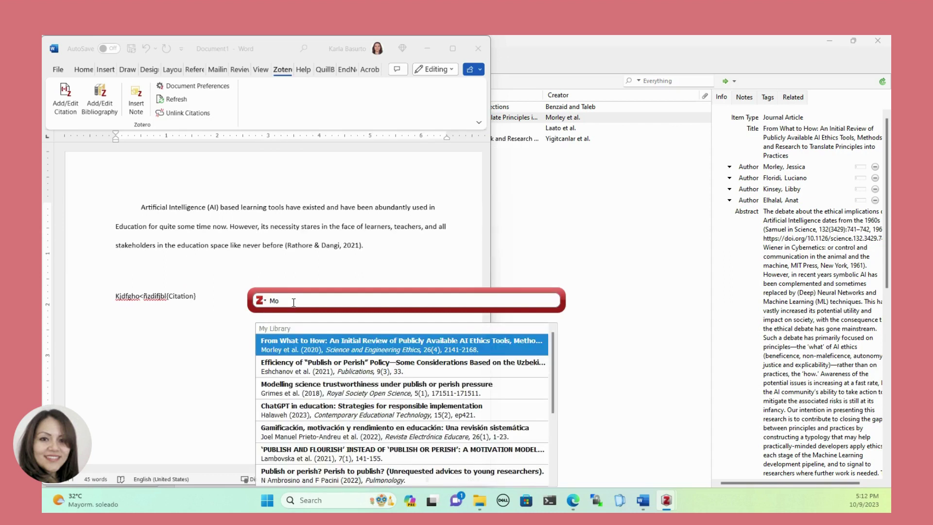
text(rl)
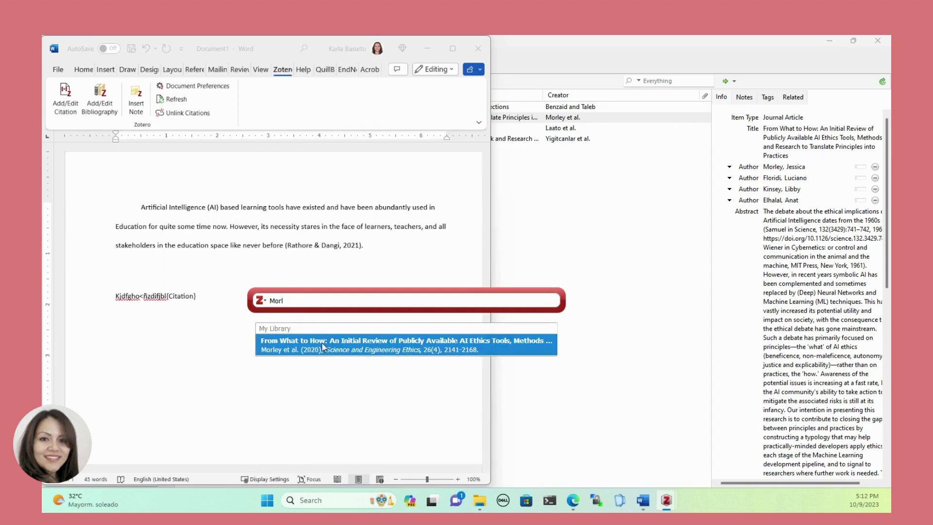
click(350, 348)
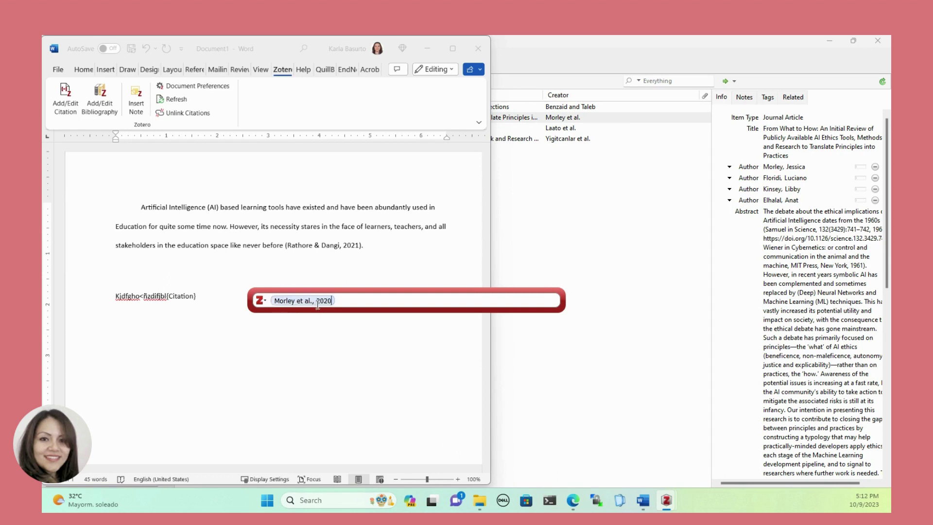
key(Return)
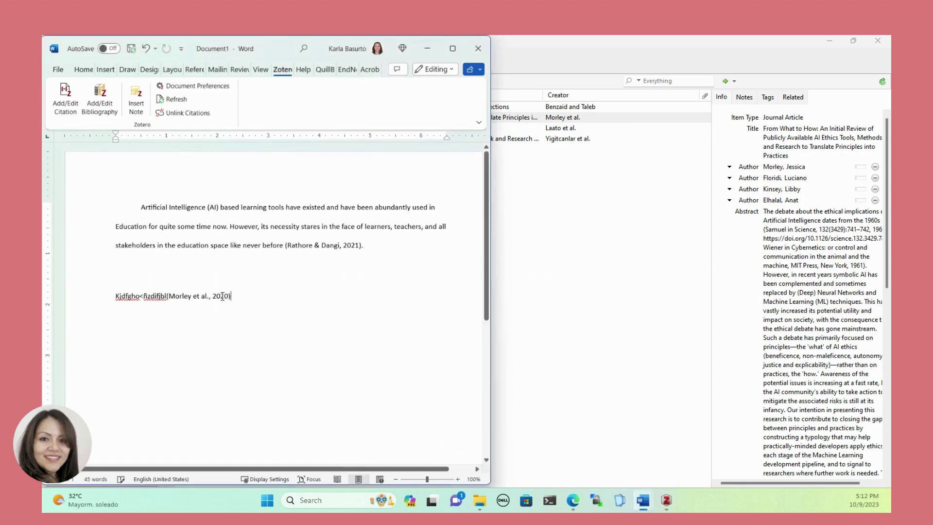
Keep the citation on the same line, add a period after it, and begin typing 'Refe'
click(167, 295)
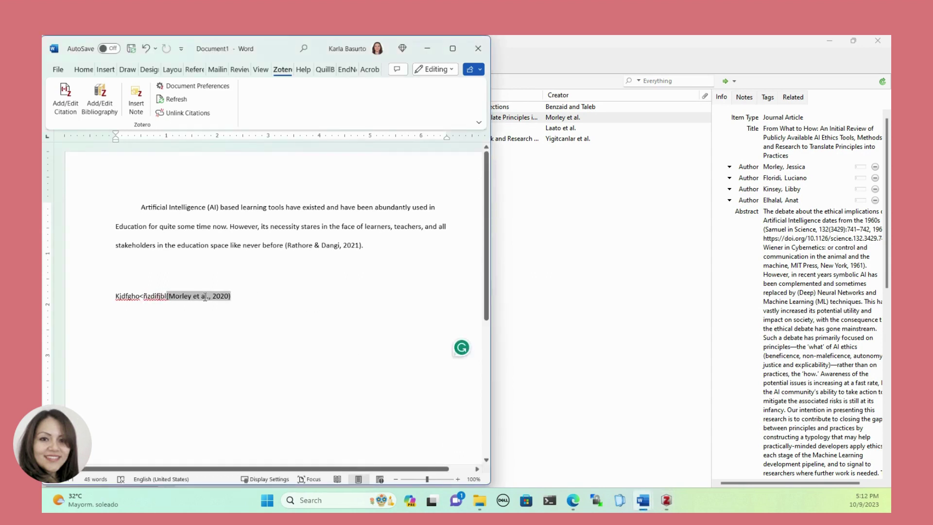
key(Return)
key(BackSpace)
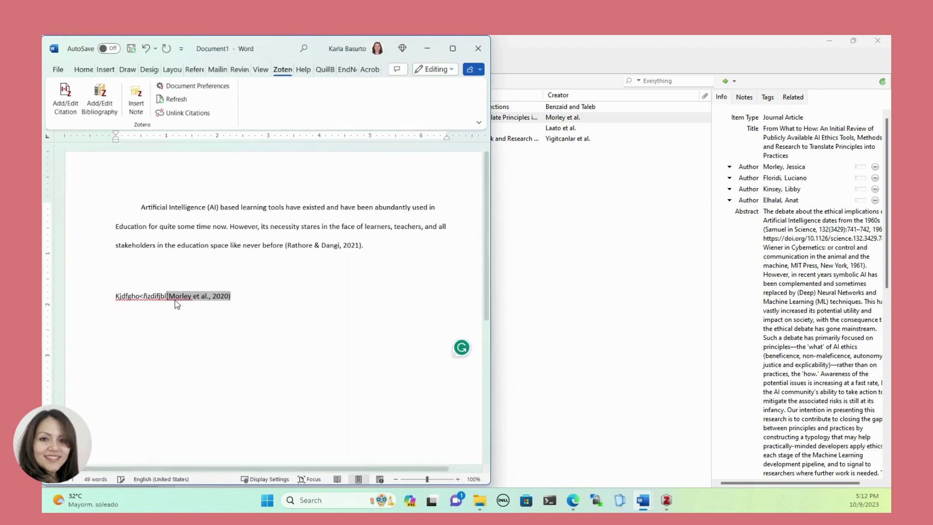
click(238, 299)
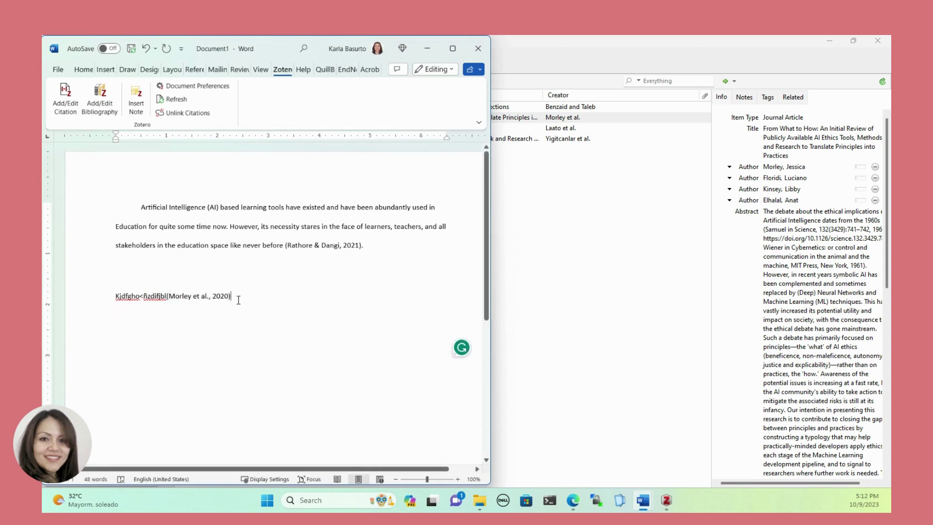
text(.)
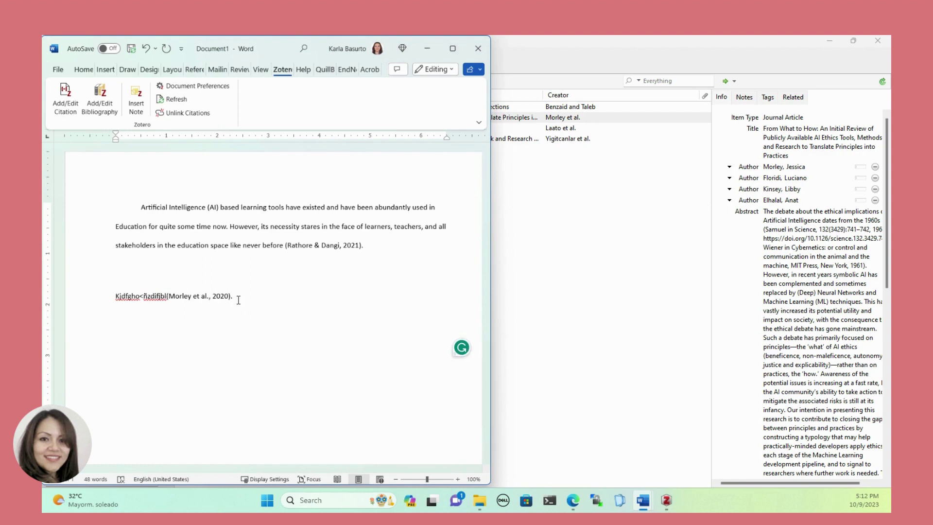
text(Refe)
Complete the 'References' heading and insert the Zotero bibliography listing Morley et al. (2020) and Rathore & Dangi (2021)
key(Tab)
click(105, 112)
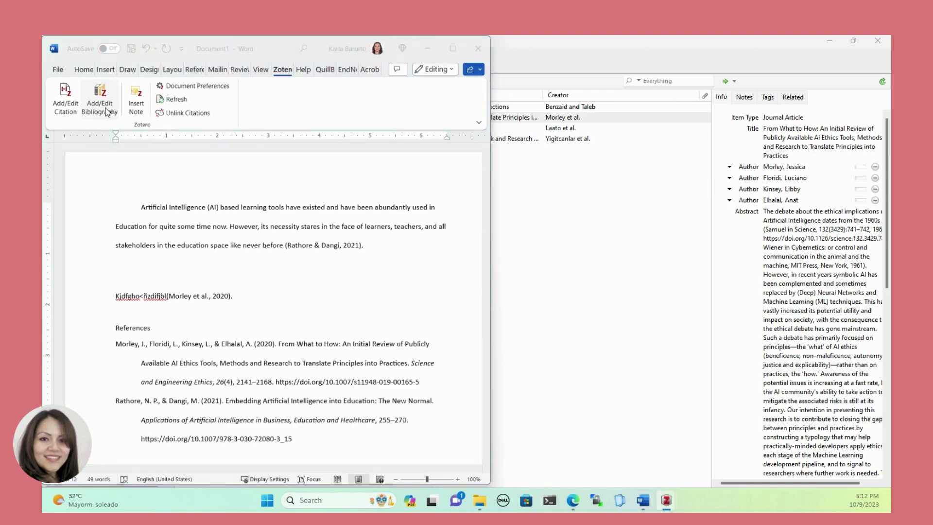
scroll(138, 382, down, 1)
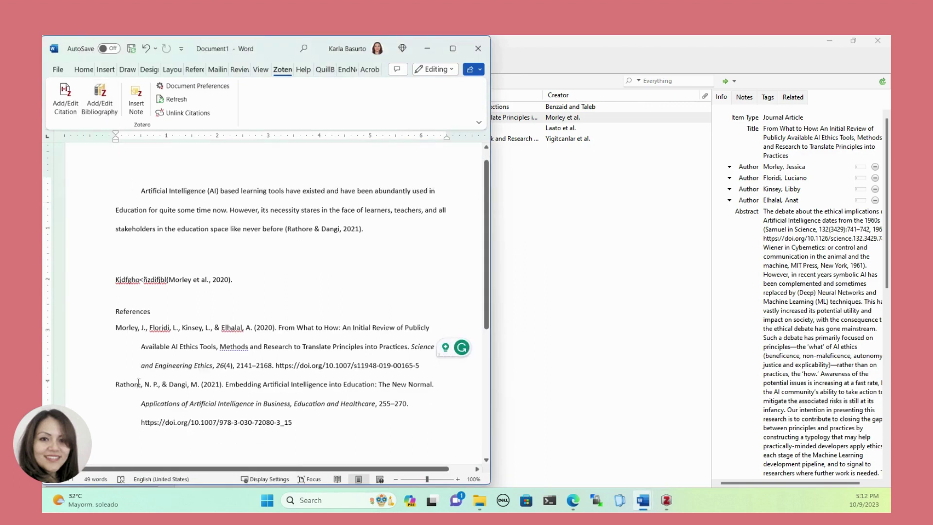
scroll(139, 382, down, 1)
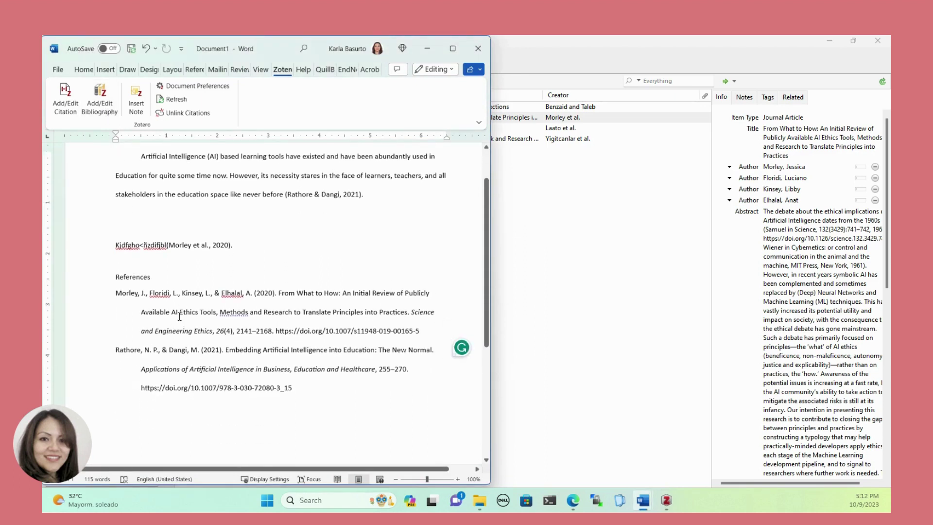
scroll(216, 304, up, 2)
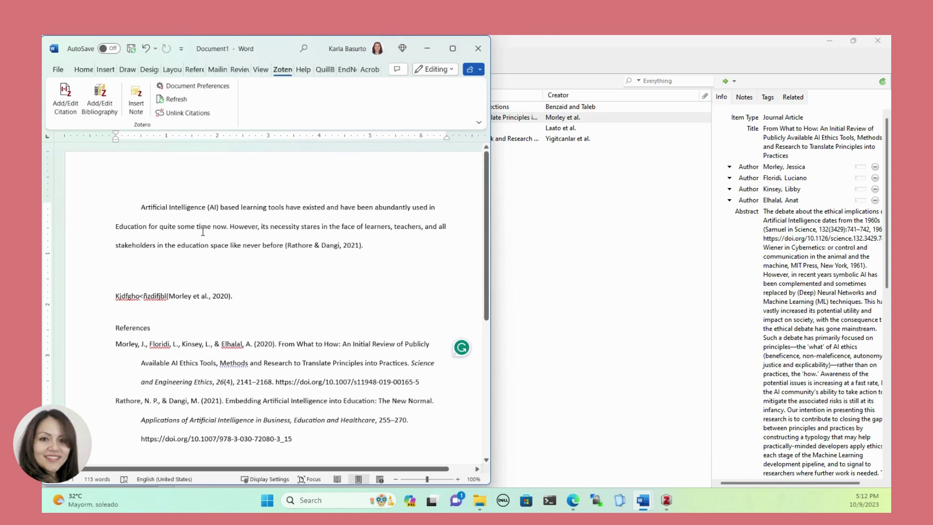